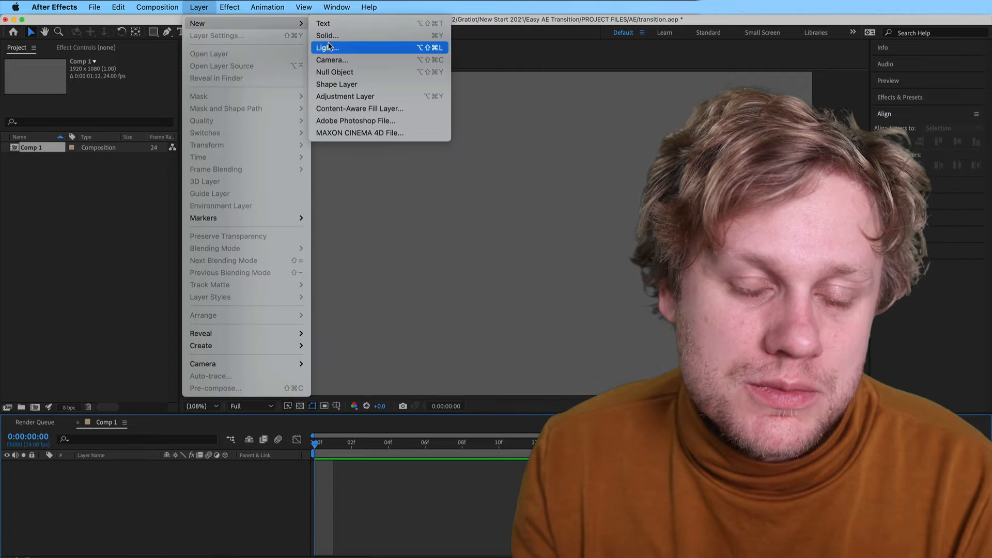
Create a new 700 by 1200 px solid in deep purple 701DB1
left_click(362, 35)
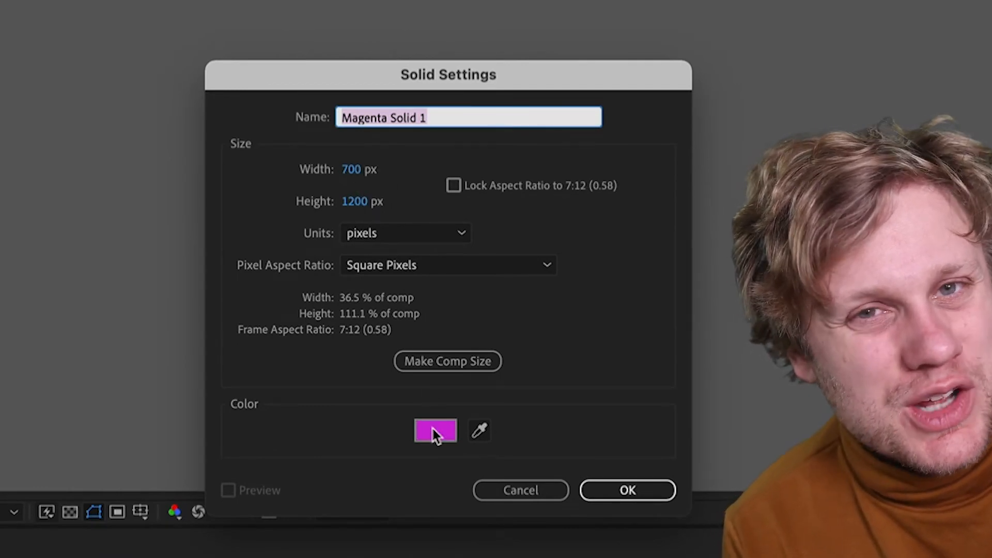
left_click(436, 431)
left_click_drag(484, 230, 485, 234)
left_click(397, 235)
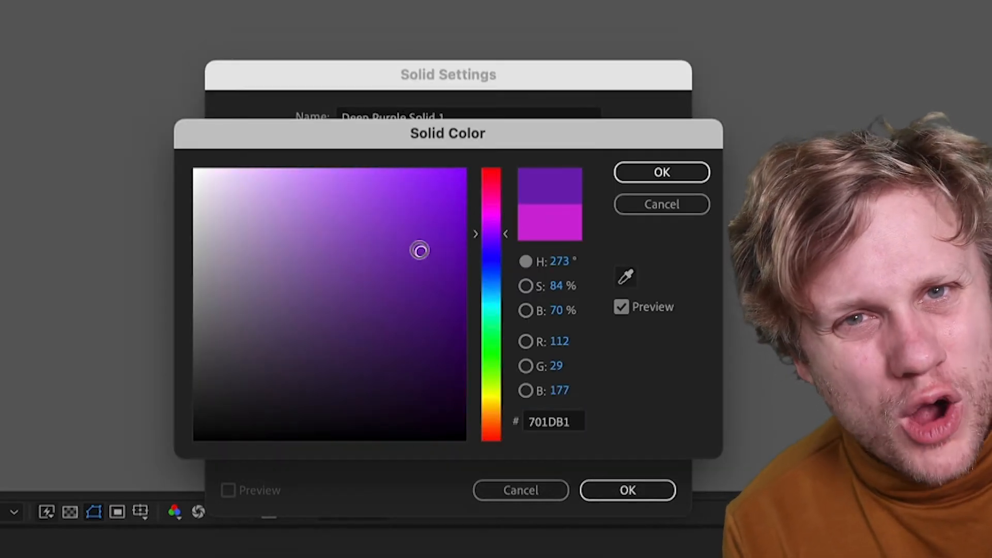
left_click(643, 170)
left_click(628, 490)
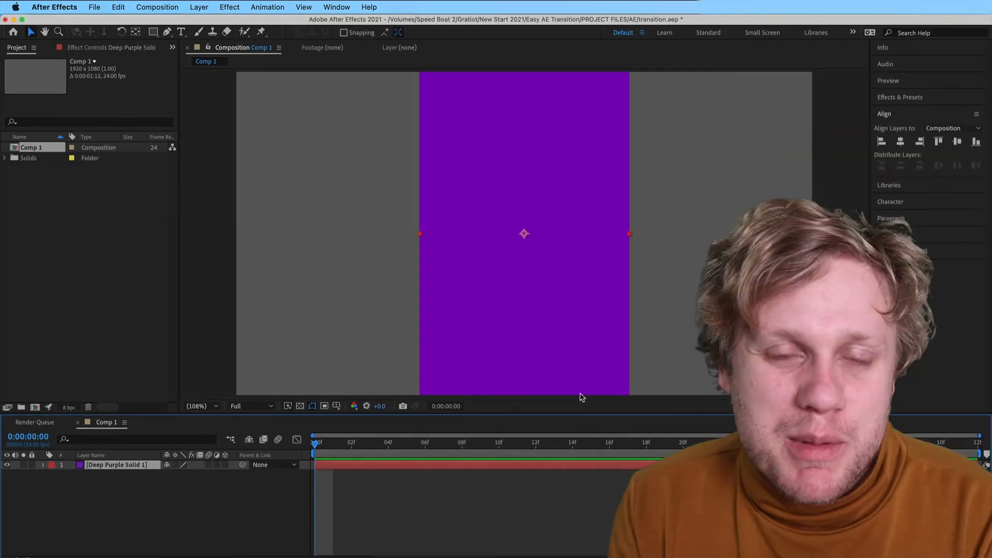
left_click(505, 499)
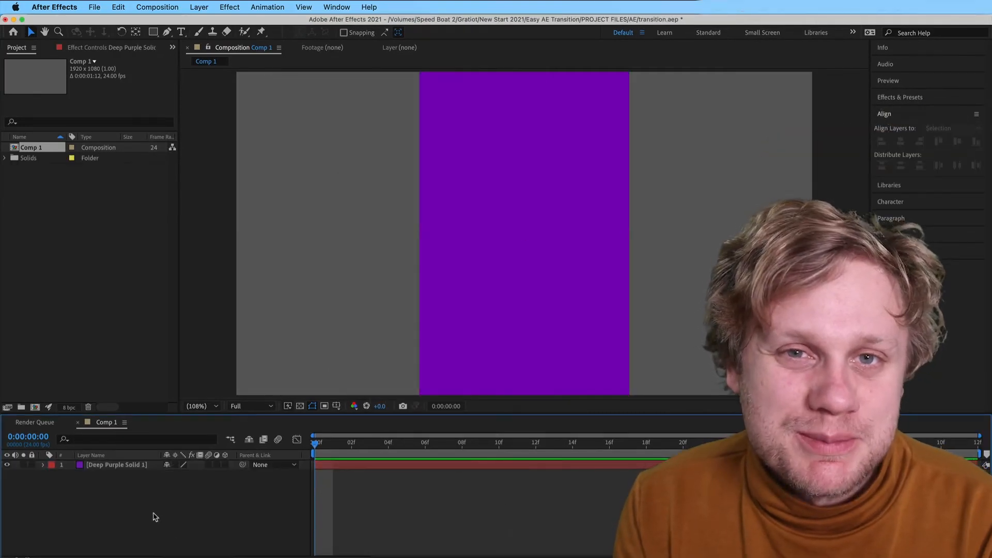
Duplicate the purple solid twice and recolour the uppermost copy to dark green 286B52 as a new solid
left_click(115, 466)
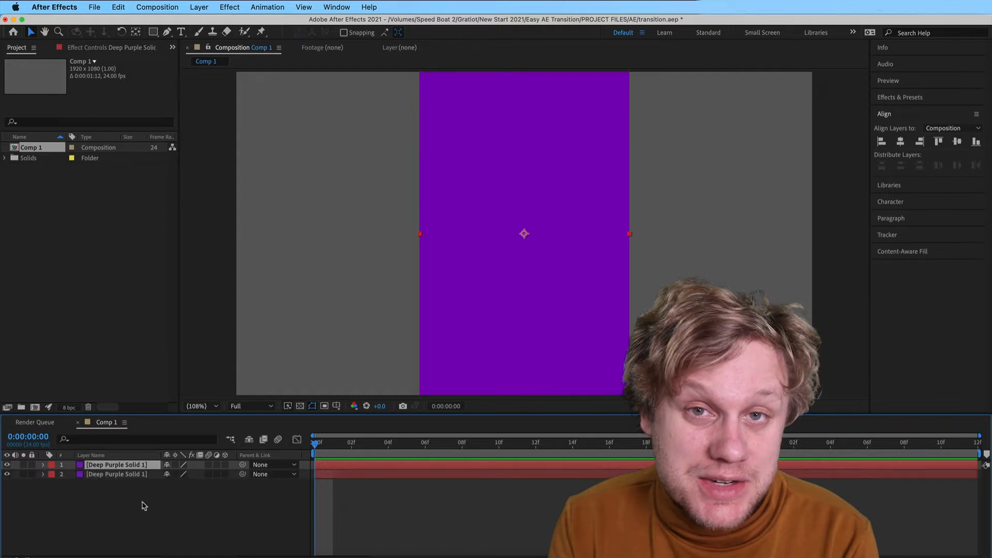
key("super+d")
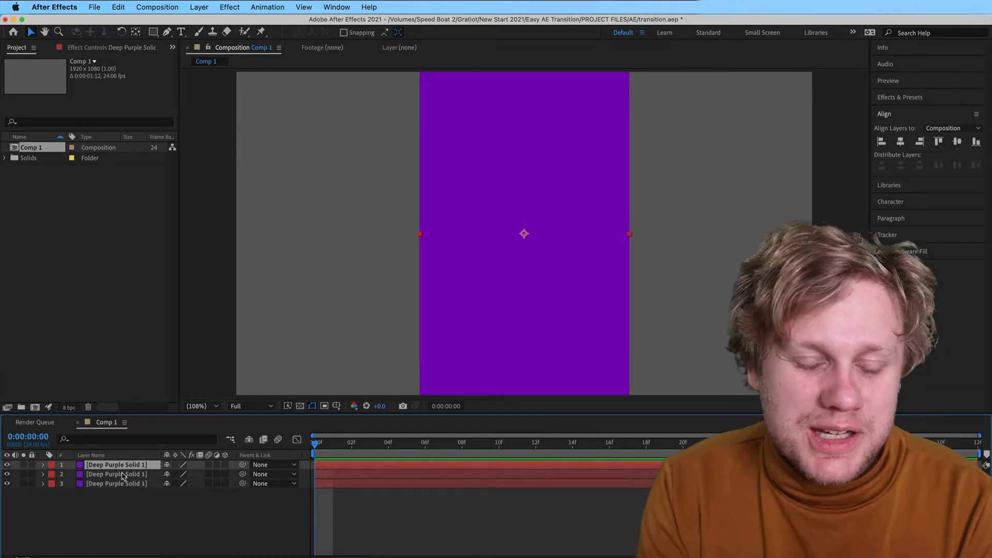
left_click(199, 7)
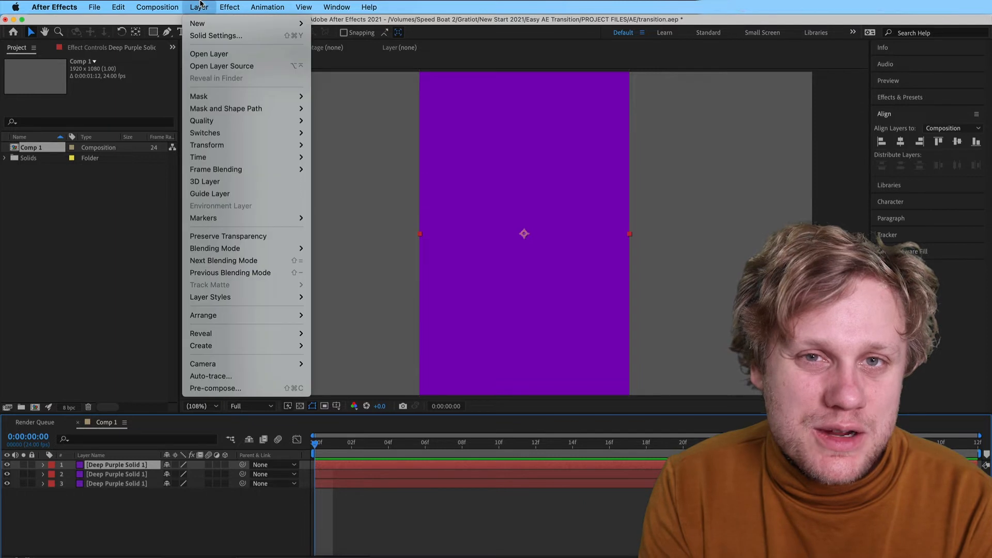
left_click(205, 36)
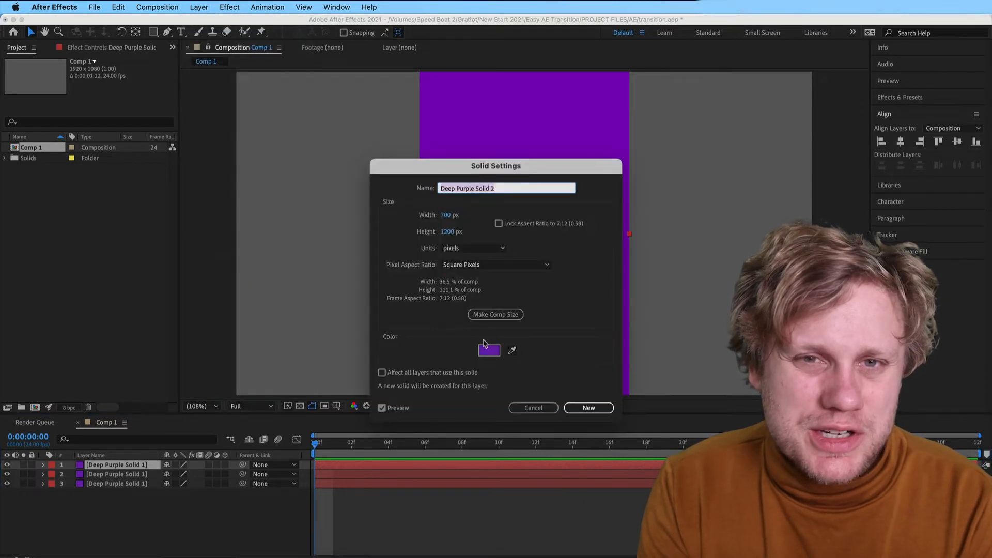
left_click(486, 346)
mouse_move(520, 292)
left_mouse_down()
mouse_move(516, 309)
mouse_move(463, 329)
mouse_move(453, 310)
left_mouse_up()
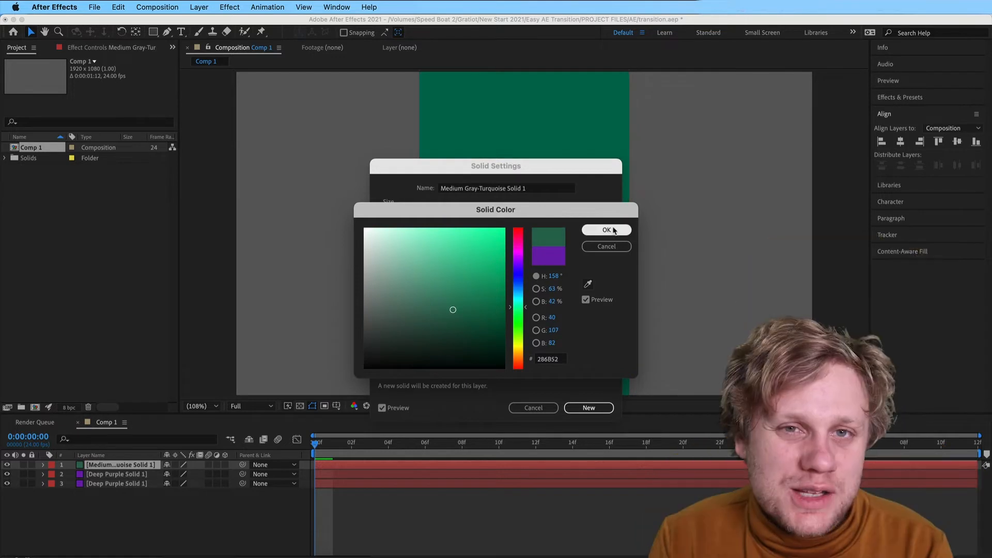
left_click(608, 230)
left_click(594, 408)
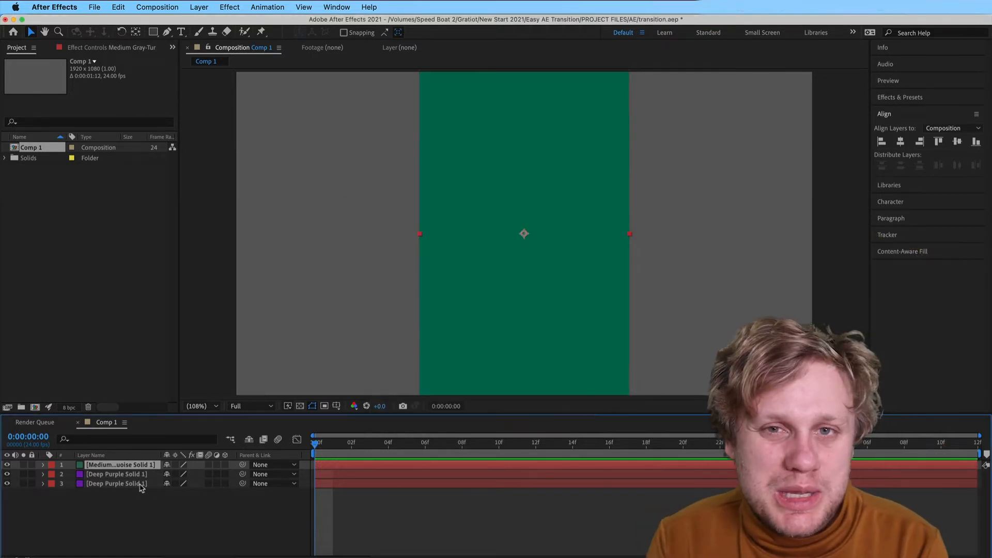
Shift the green solid sideways to an X position of 329 so it covers the composition's left third
key("p")
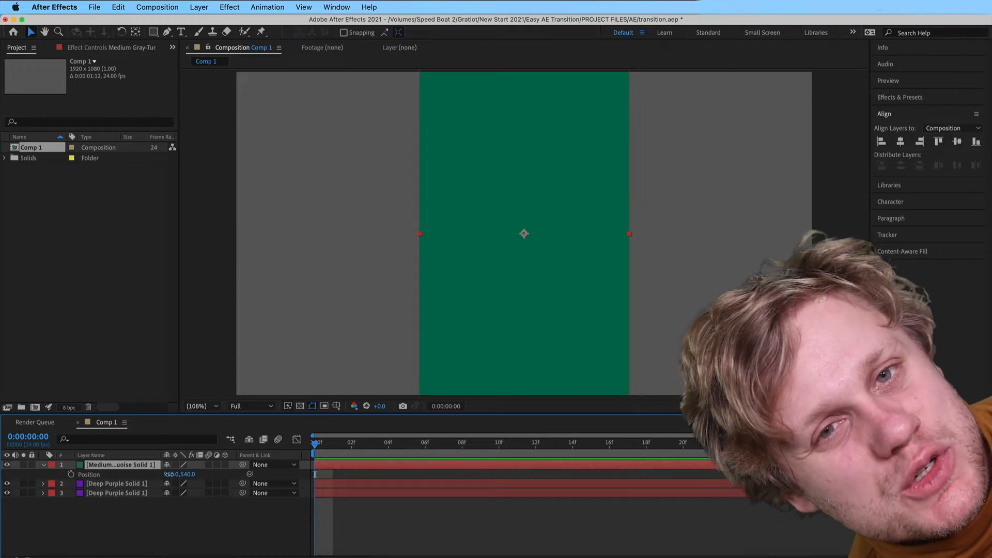
left_click_drag(168, 474, 3, 470)
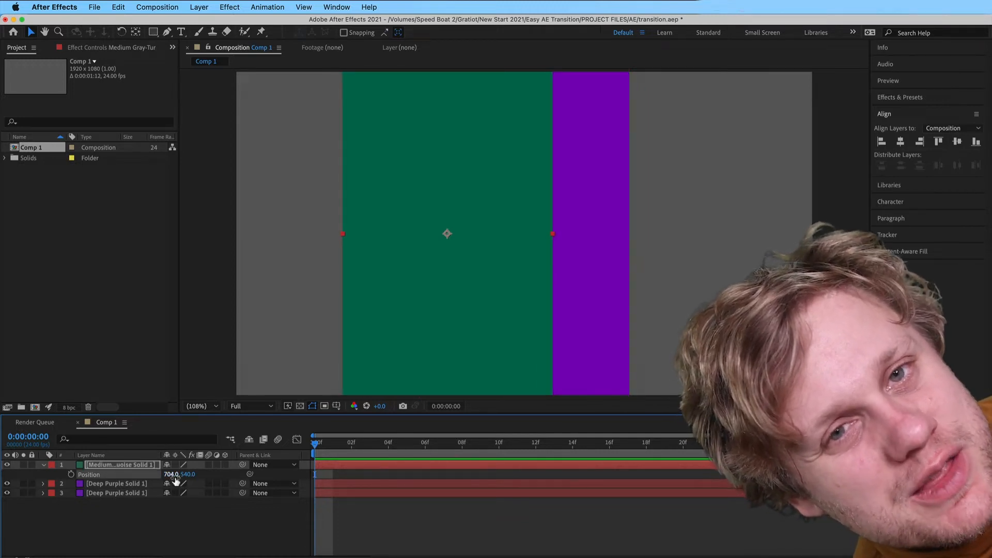
left_click_drag(173, 476, 3, 508)
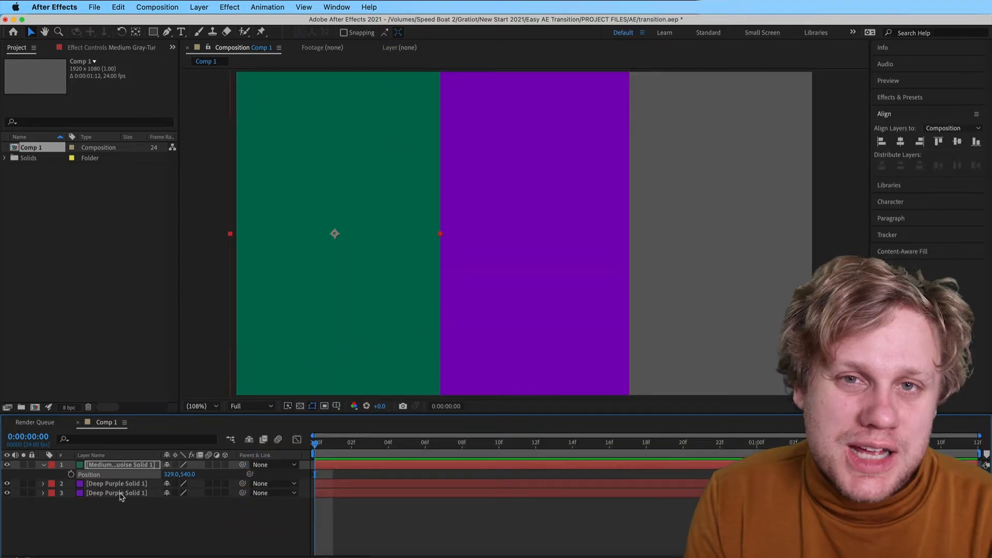
Recolour the lowest purple solid to magenta as a new solid and move it to an X position of 1637
left_click(115, 494)
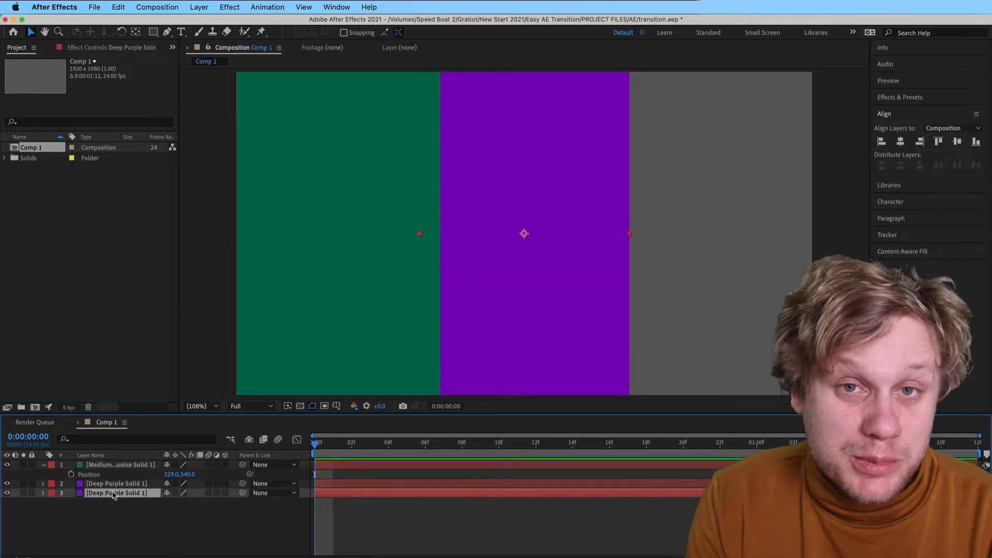
left_click(209, 6)
left_click(217, 35)
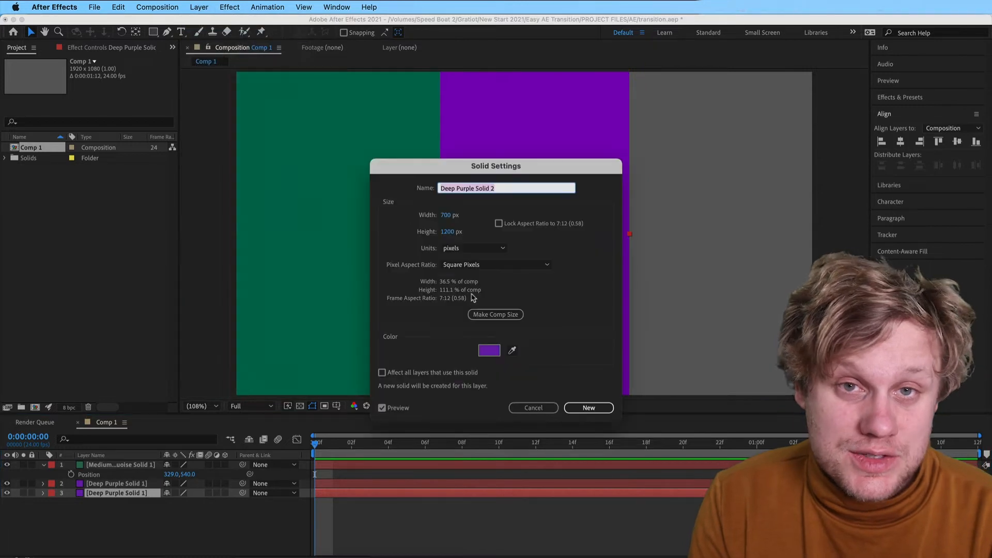
left_click(489, 351)
left_click(521, 251)
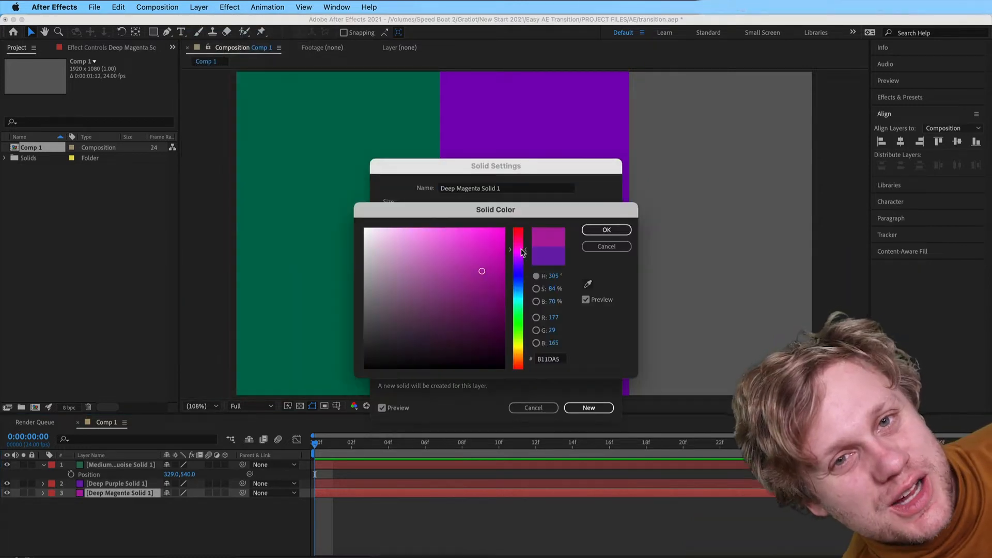
left_click(598, 233)
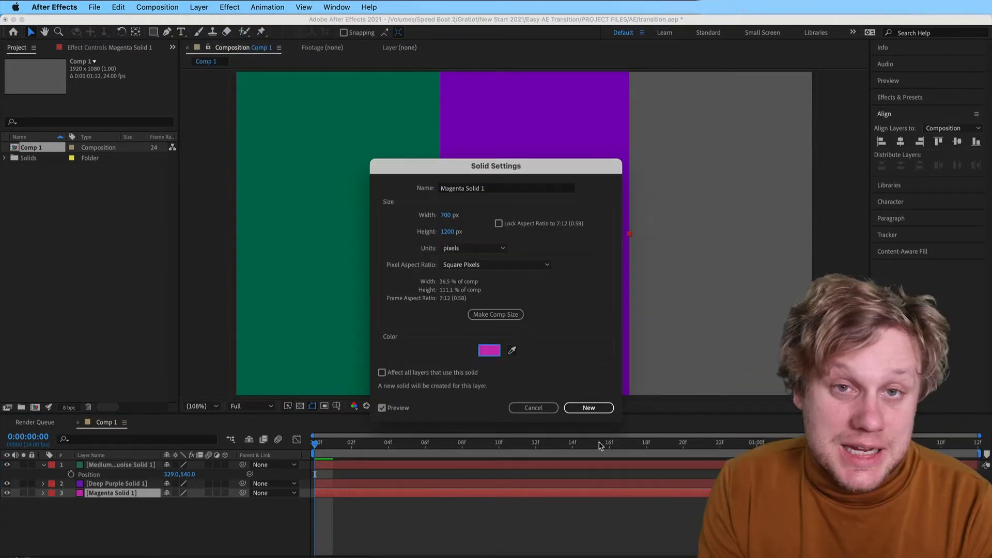
left_click(590, 408)
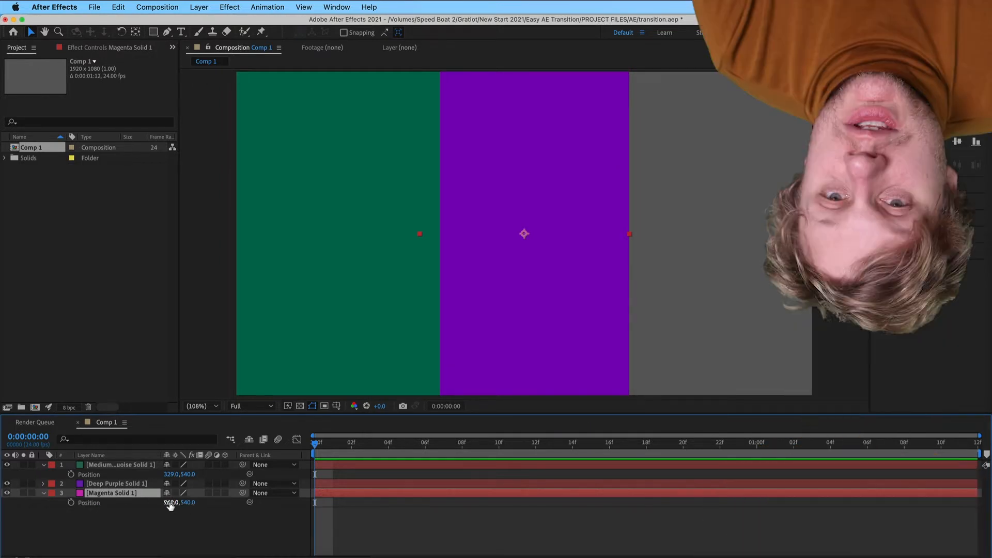
left_click_drag(171, 505, 540, 505)
left_click(514, 535)
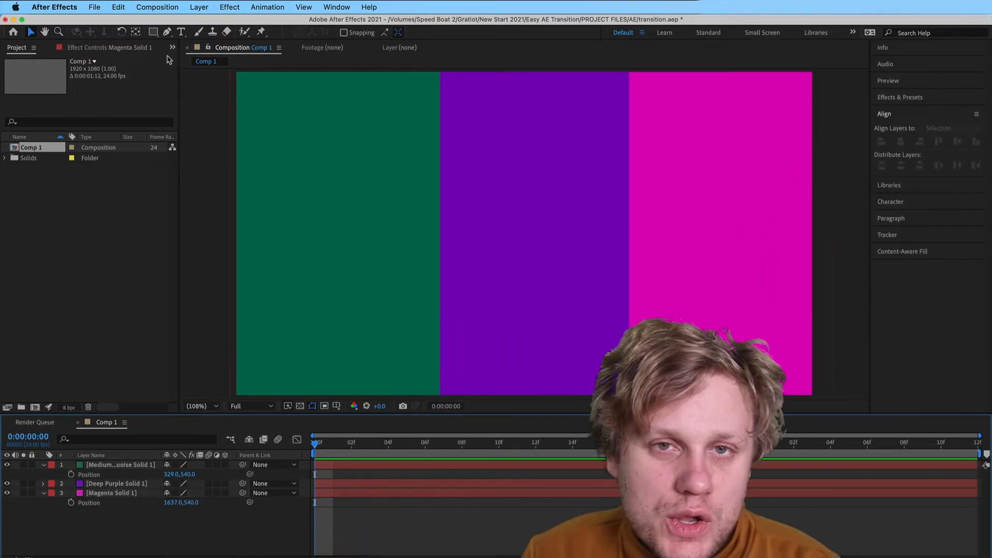
Add a paragraph text box reading TRANSITION over the coloured solids and shrink the box to fit the word
left_click(181, 32)
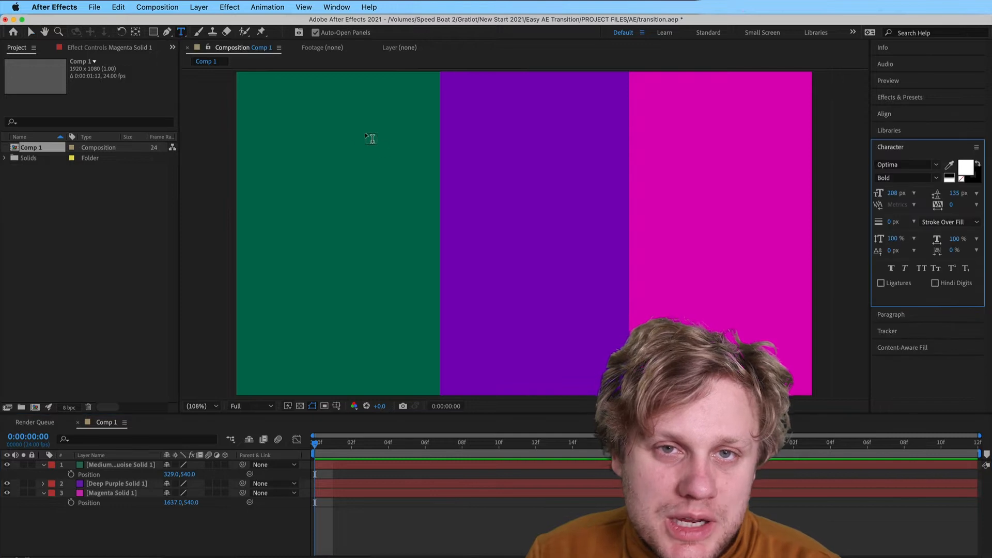
left_click_drag(336, 134, 758, 329)
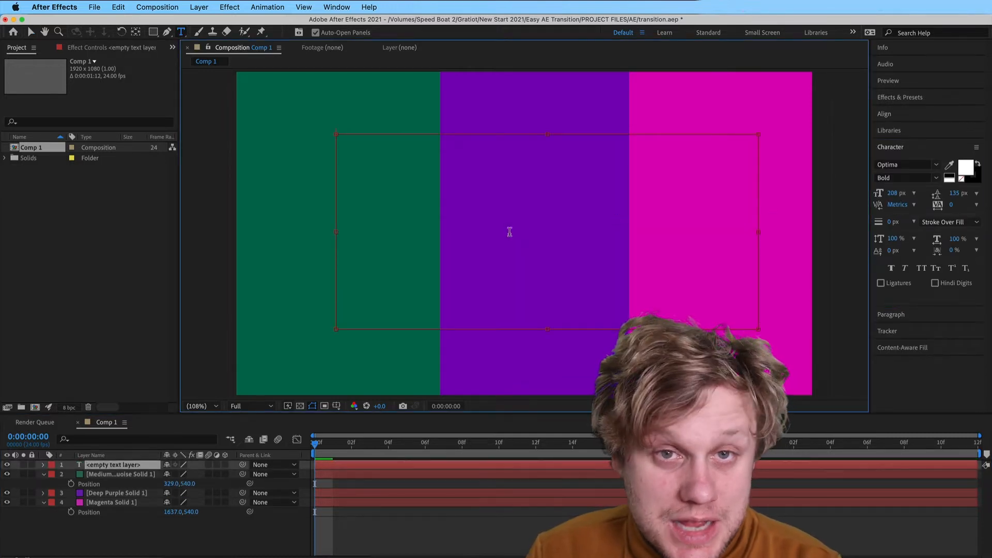
type("TRAN")
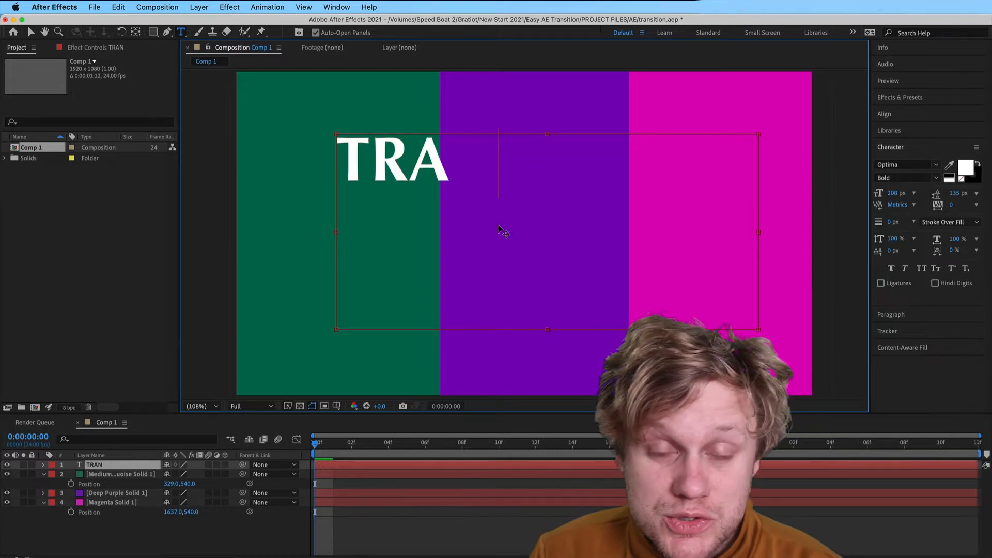
type("SITION")
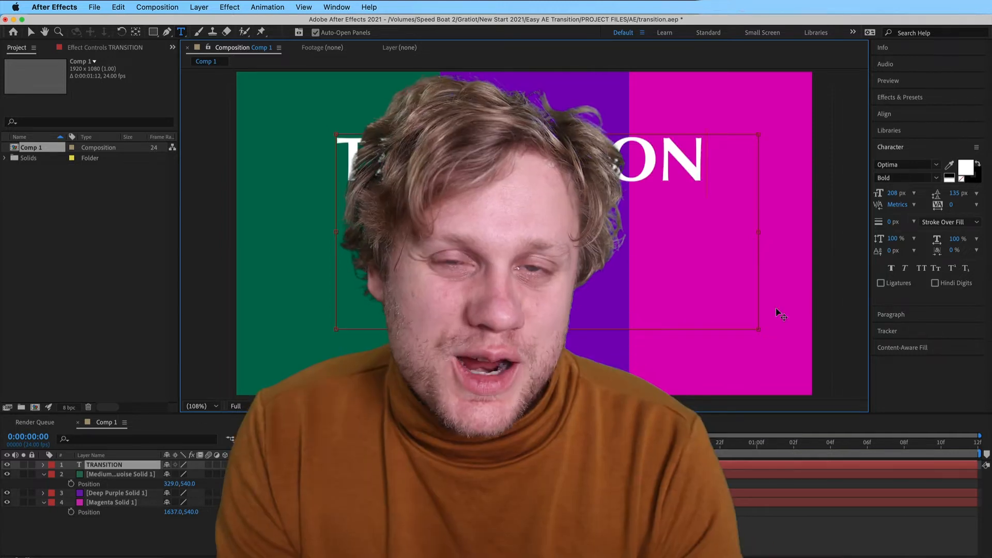
left_click_drag(760, 327, 709, 192)
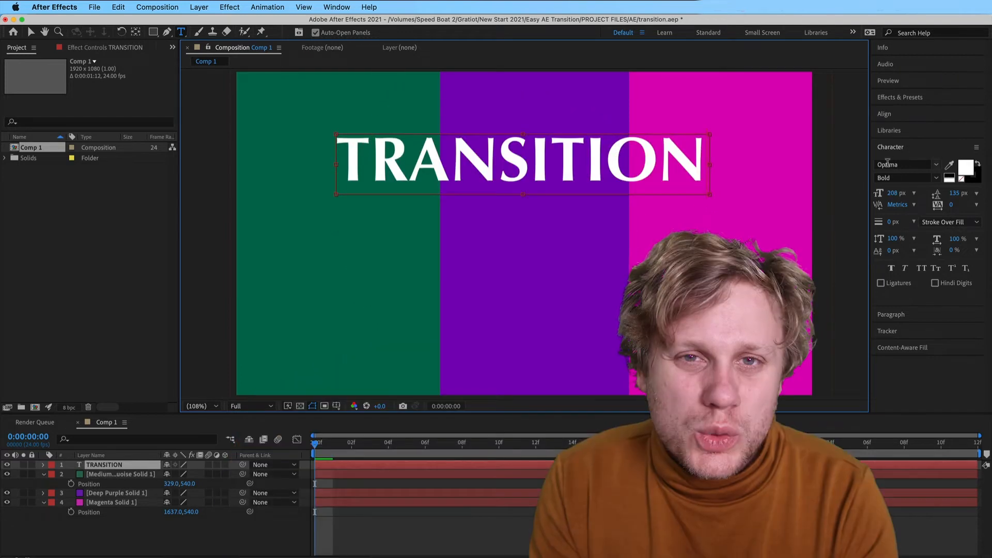
Keep the TRANSITION text layer at the top of the stack and centre it horizontally and vertically in the composition
left_click(113, 467)
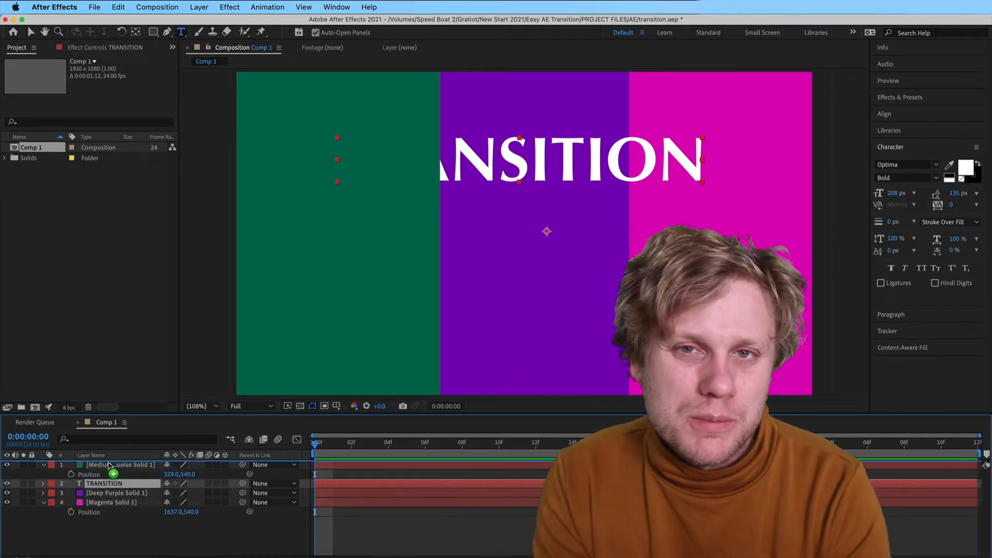
left_click(898, 118)
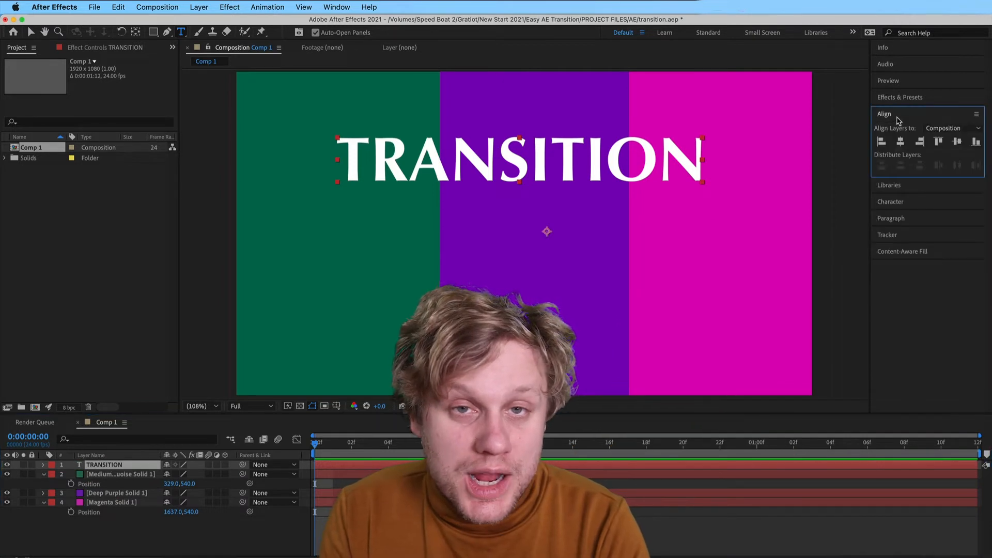
left_click(900, 141)
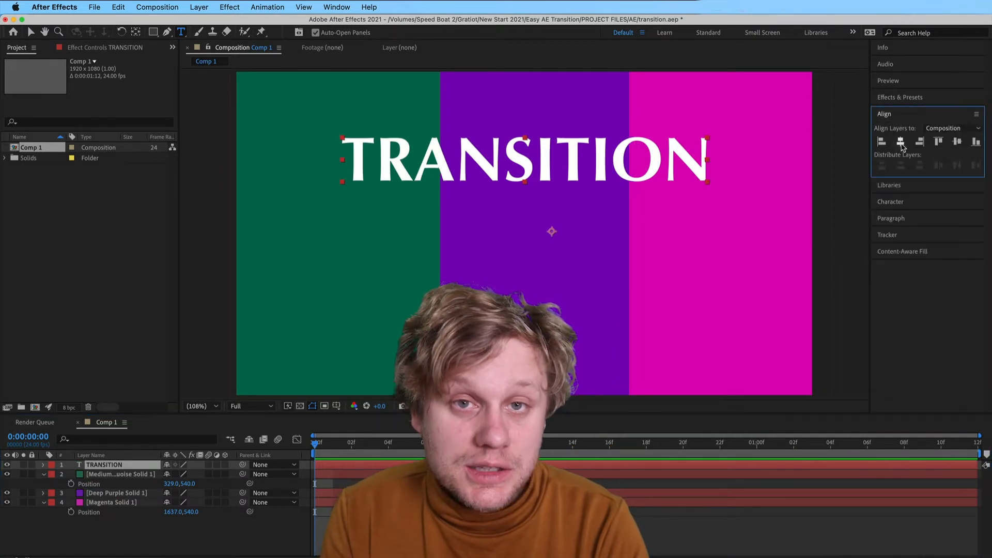
left_click(957, 141)
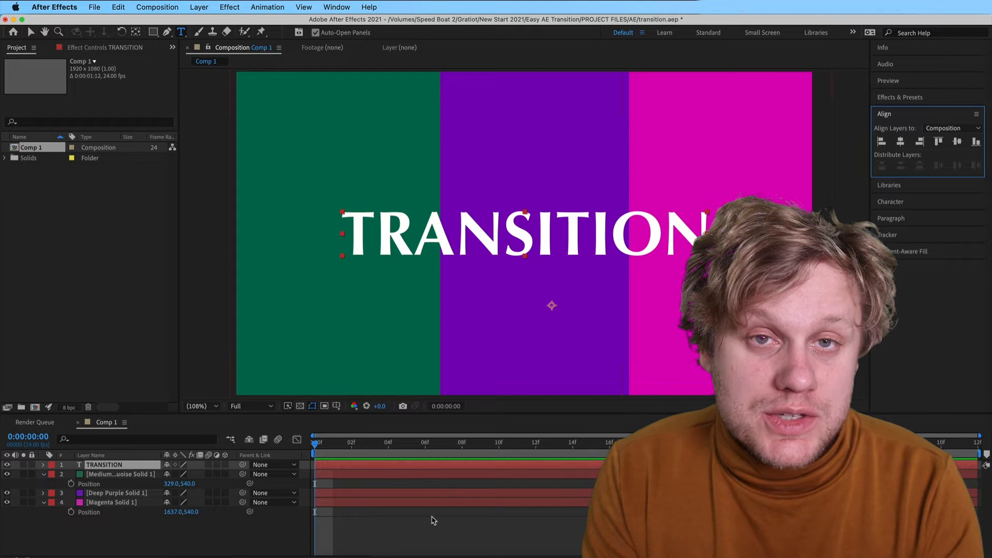
left_click(424, 530)
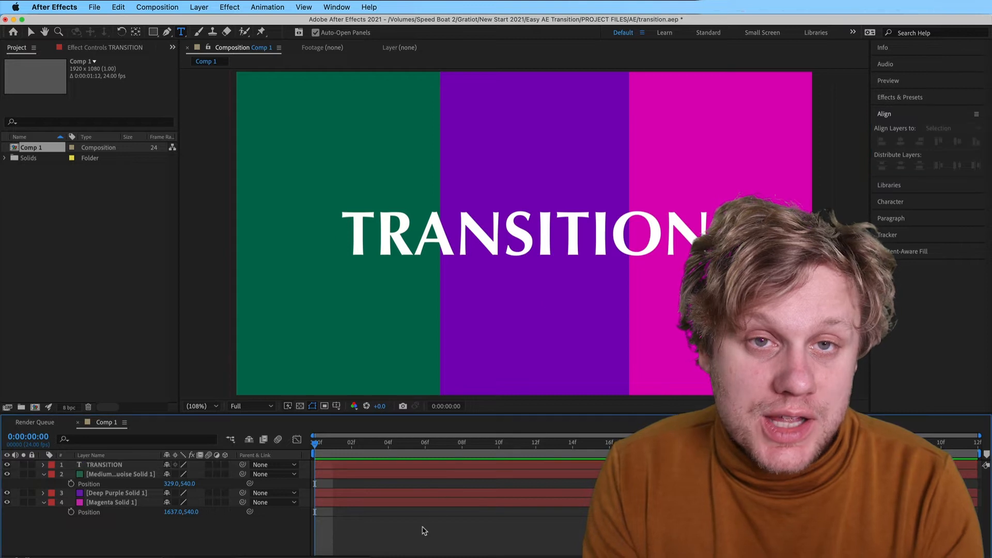
Parent the TRANSITION text layer to the middle purple solid
left_click(143, 464)
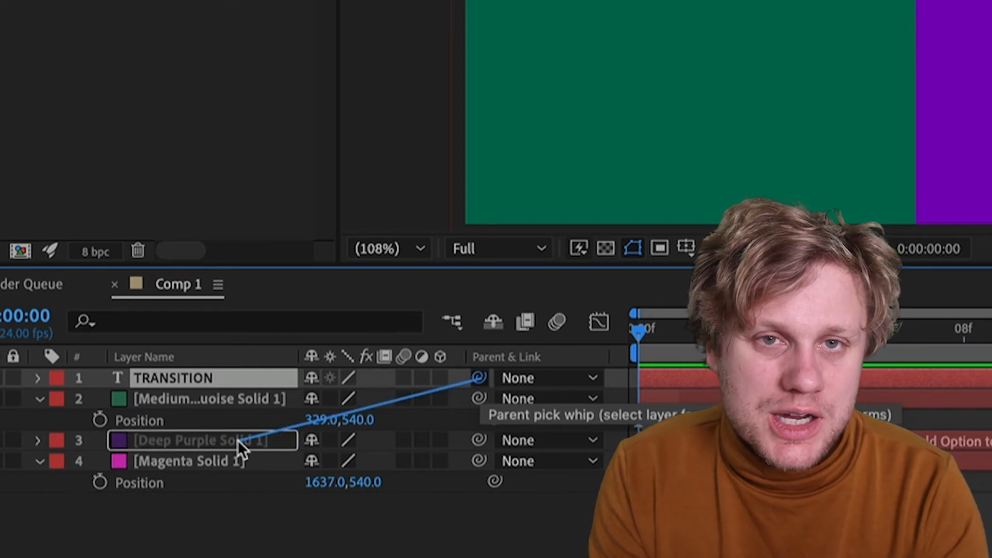
left_click_drag(238, 439, 237, 439)
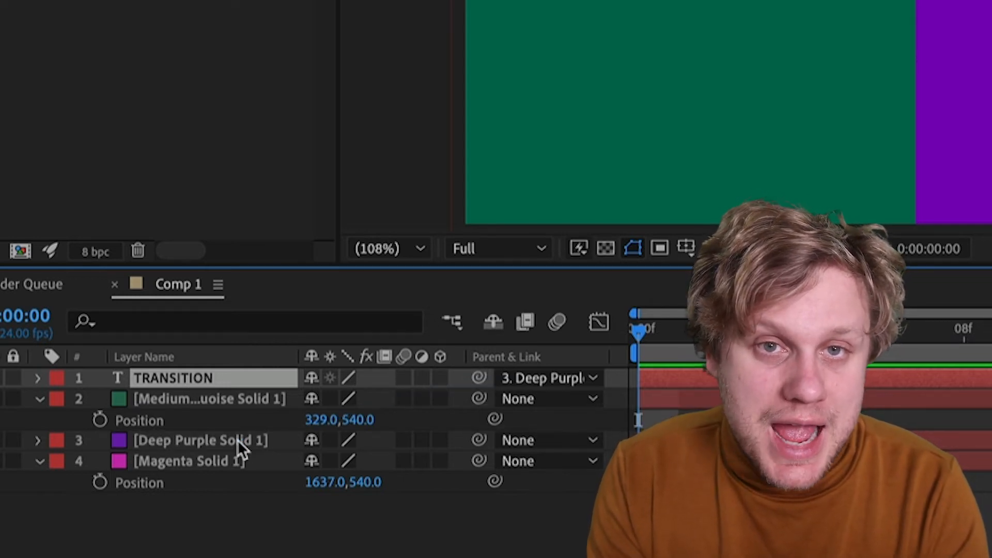
Reveal the purple solid's Position and vary its X value to check that the parented text follows
left_click(237, 440)
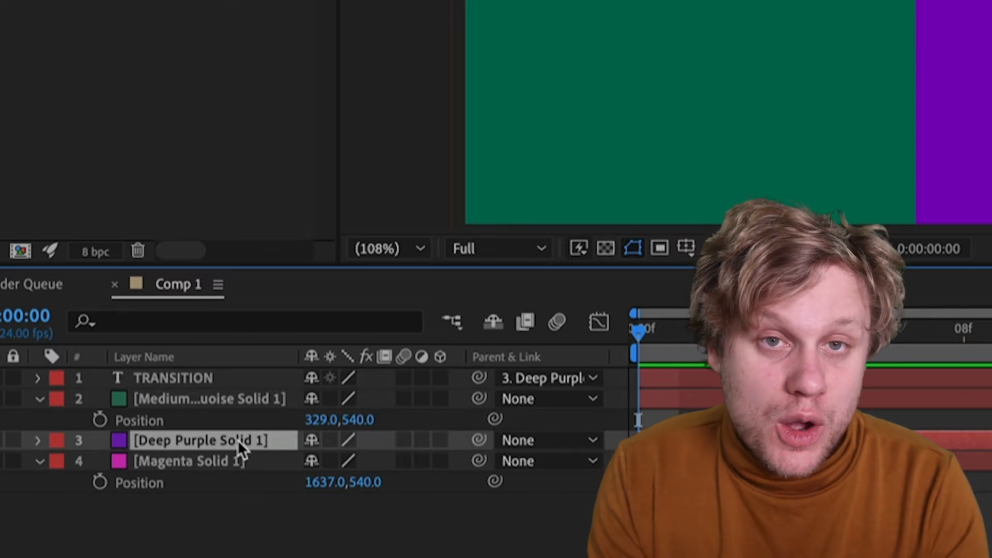
key("p")
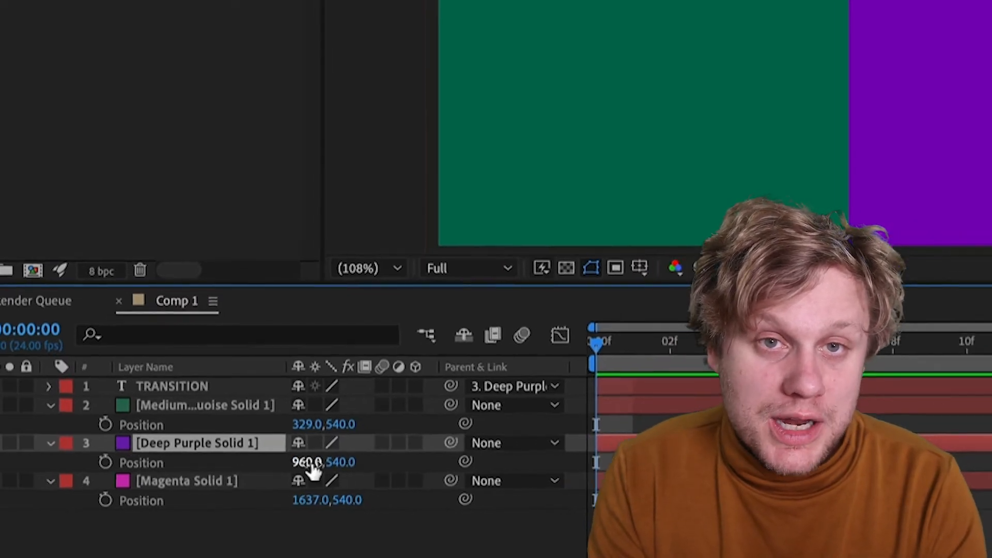
left_click_drag(325, 461, 290, 461)
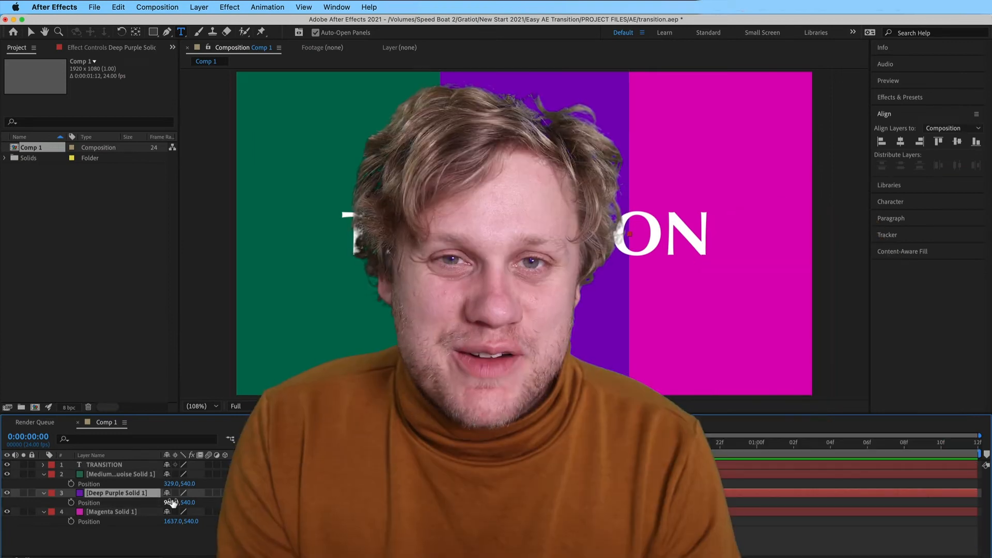
left_click(163, 536)
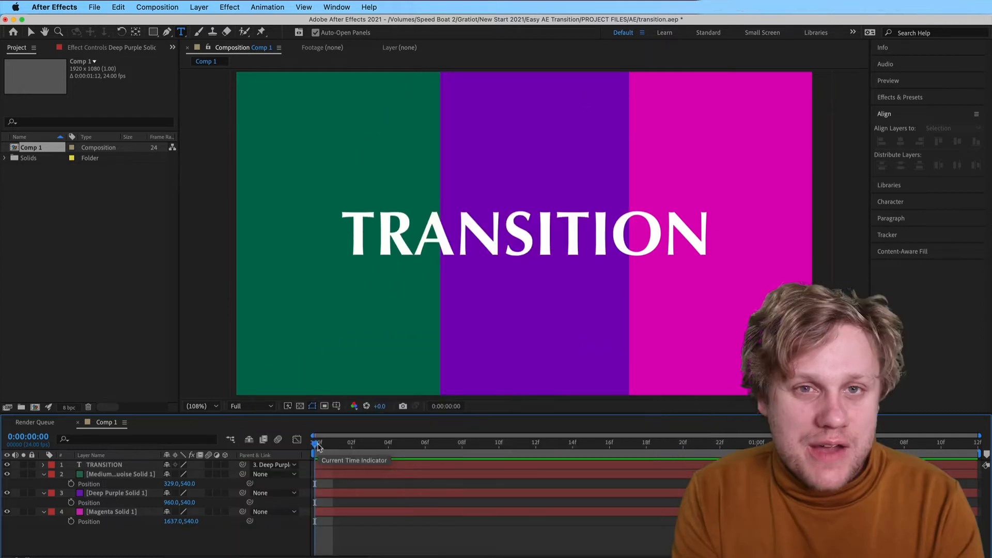
Add Position keyframes at frame 12 for the TRANSITION text and all three coloured solids
left_click_drag(317, 447, 539, 457)
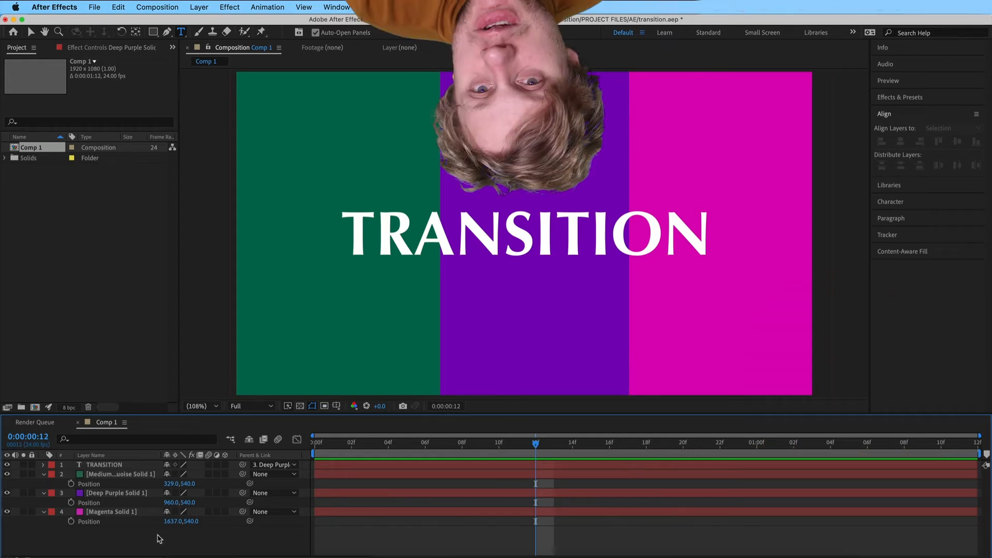
key("super+a")
key("p")
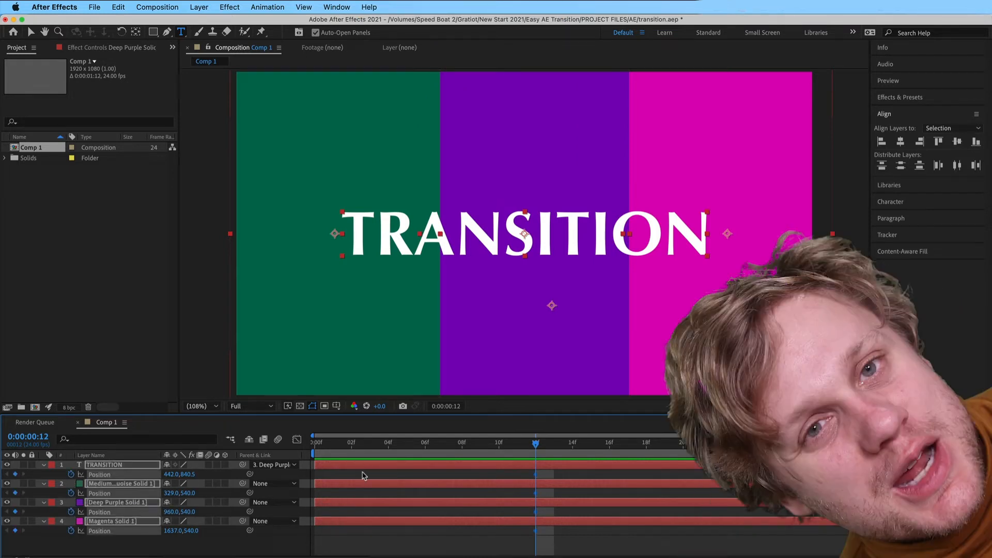
At frame 0, move the purple solid above the composition by setting its Y position to -624
left_click_drag(536, 446, 315, 445)
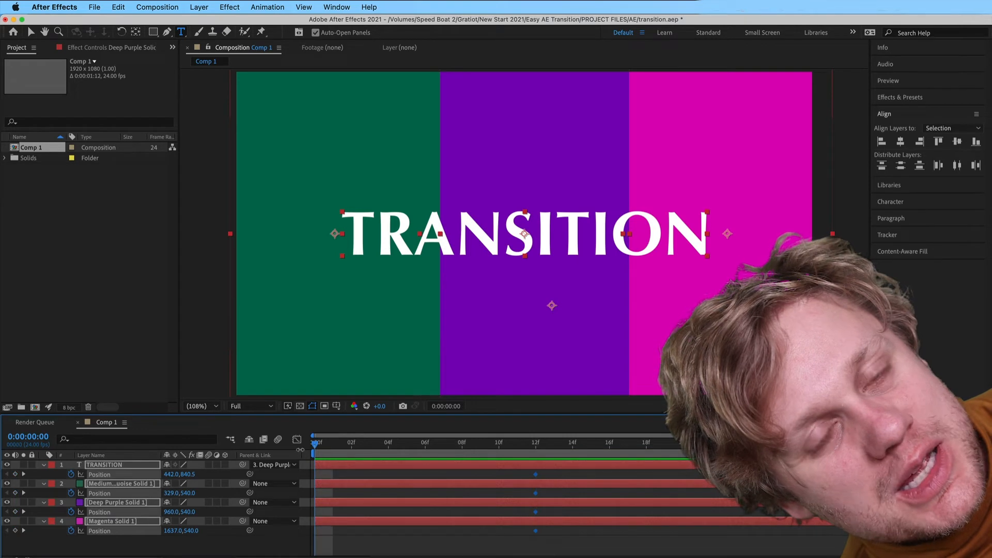
left_click(181, 555)
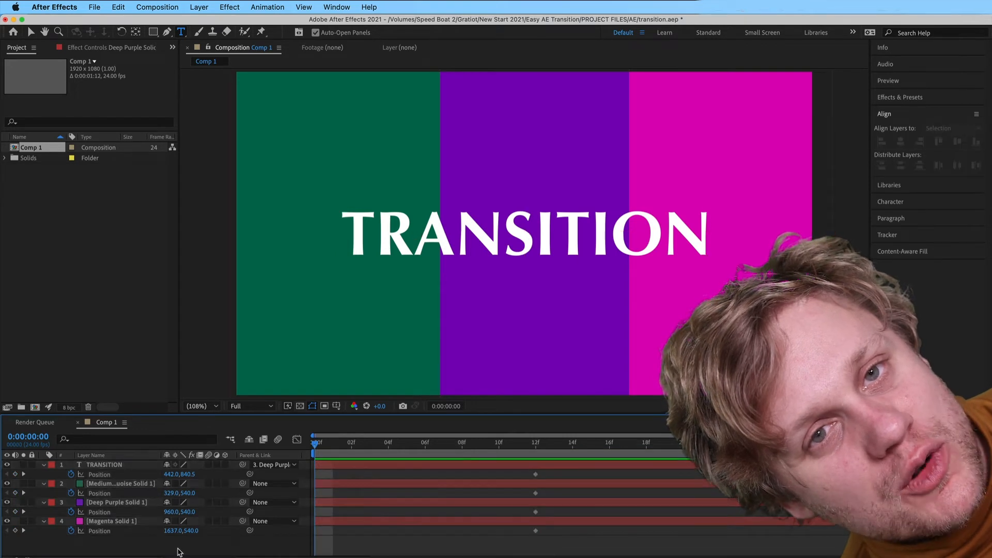
left_click(121, 502)
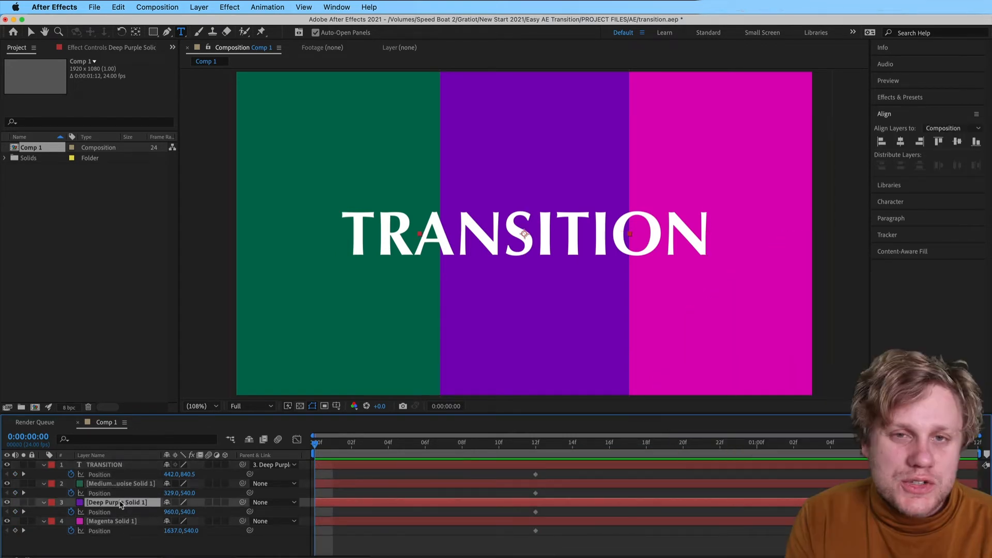
left_click_drag(193, 512, 35, 422)
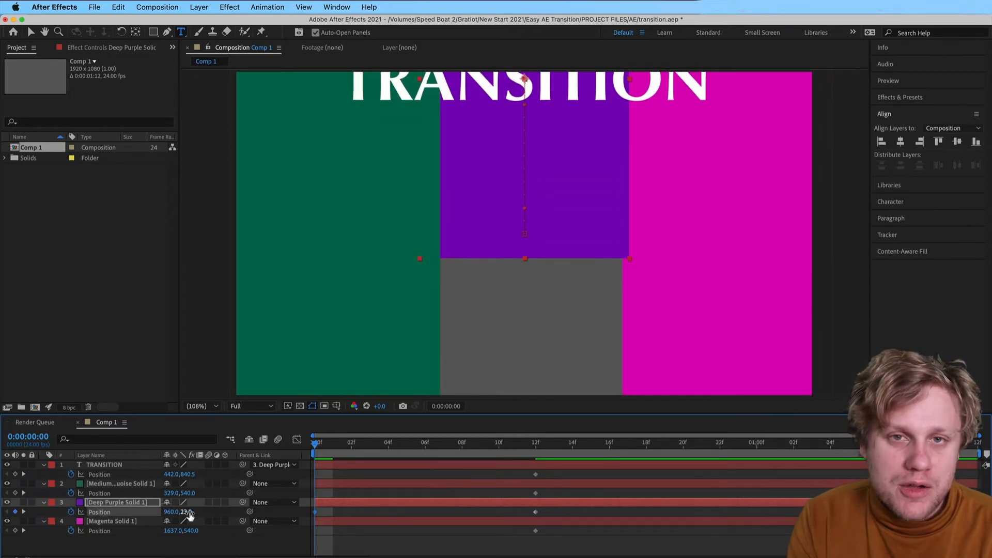
left_click_drag(190, 515, 3, 456)
left_click_drag(174, 512, 108, 512)
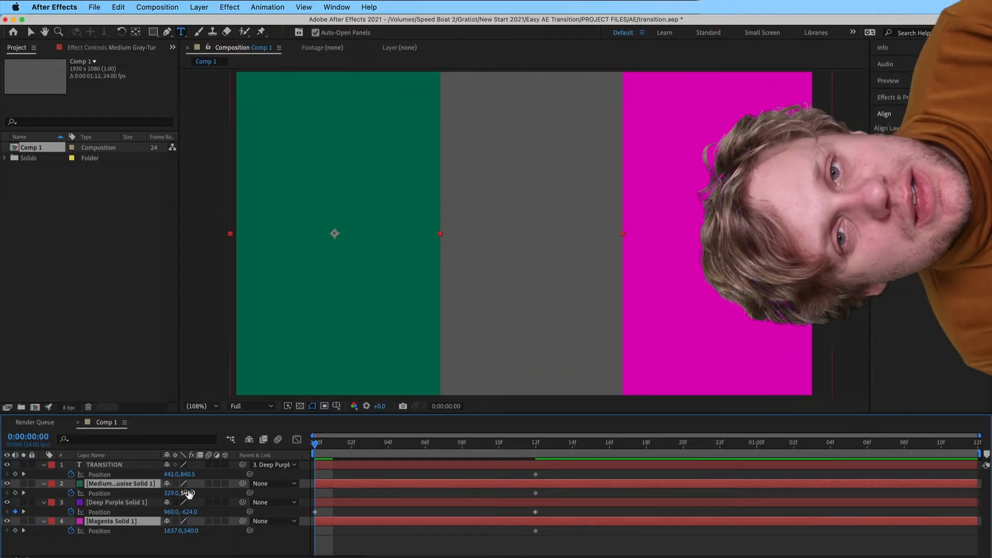
At frame 0, move the green and magenta solids below the composition with Y position 1716, and play the animation
left_click_drag(189, 493, 607, 554)
left_click_drag(189, 493, 345, 514)
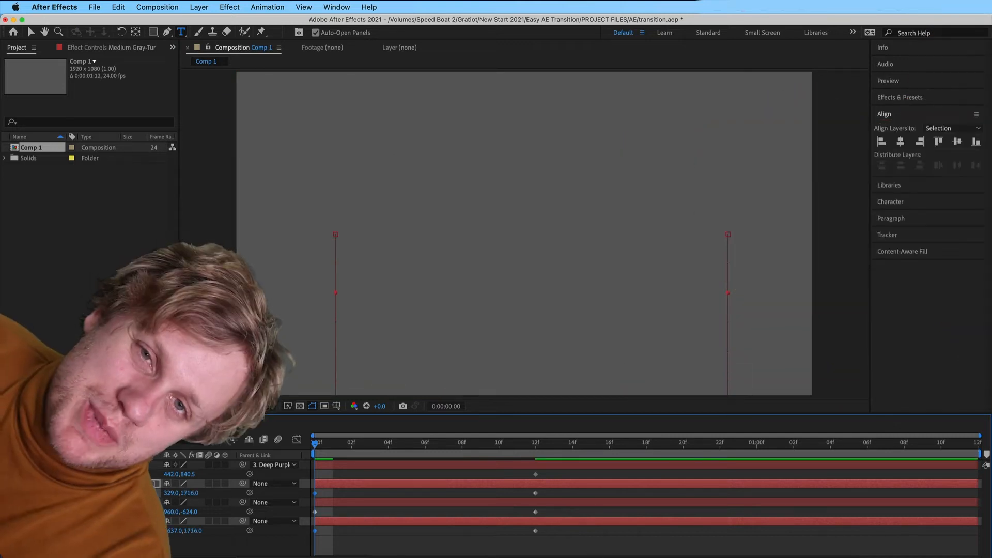
key("space")
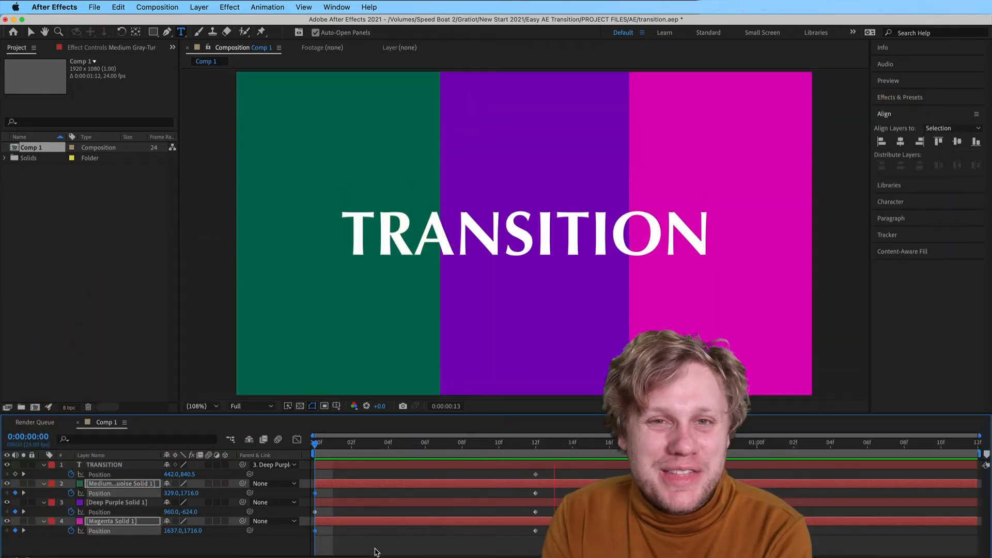
Enable motion blur for the composition and for the text layer and all three solids
left_click(247, 549)
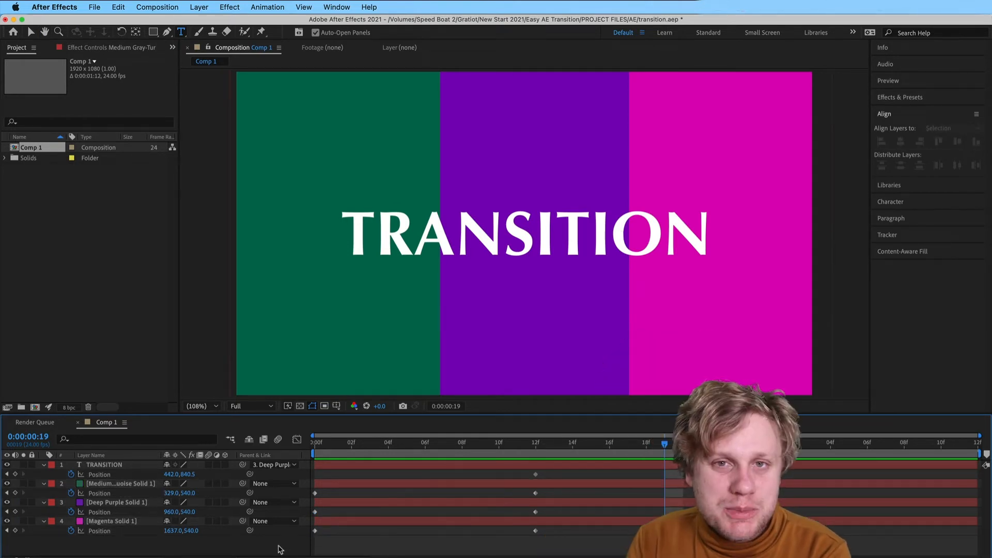
left_click(278, 440)
left_click(208, 464)
left_click(208, 483)
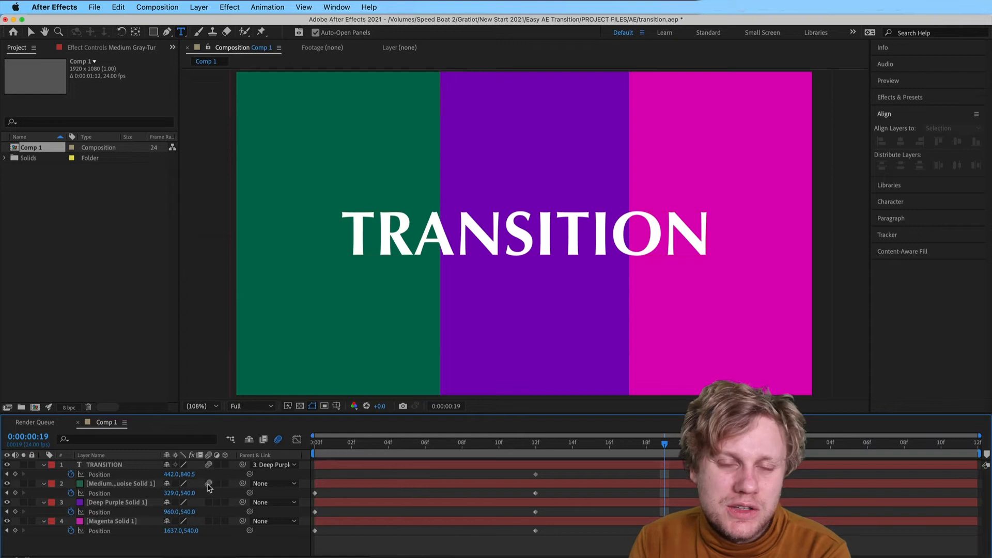
left_click(209, 502)
left_click(209, 521)
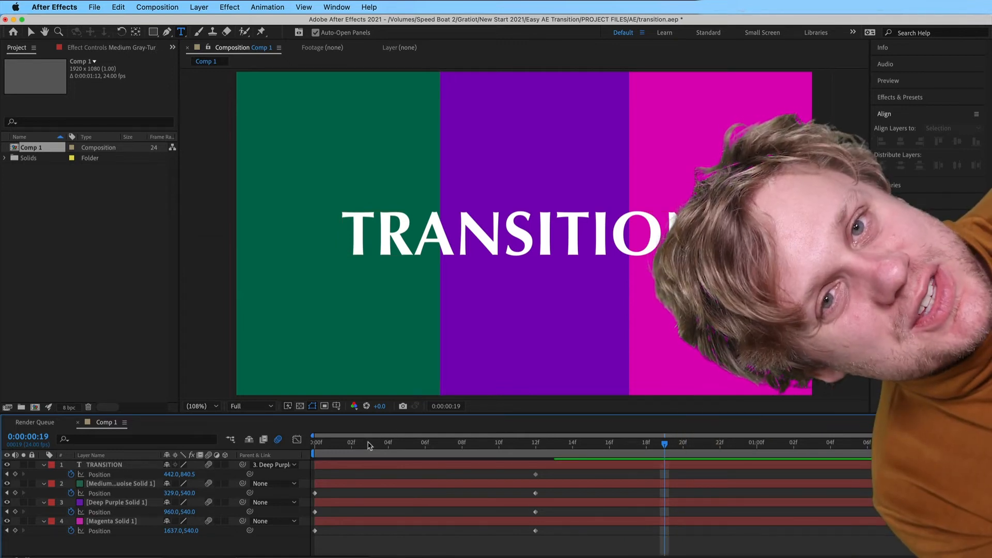
Apply Easy Ease to all Position keyframes of the four layers and preview the animation from frame 0
left_click(331, 444)
left_click_drag(331, 443, 316, 444)
left_click_drag(558, 550, 337, 468)
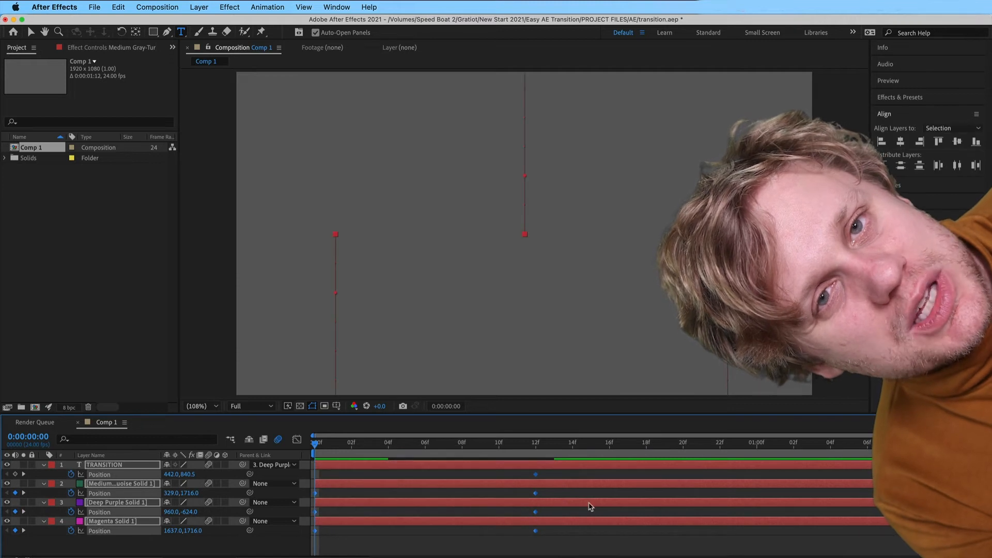
right_click(536, 495)
mouse_move(620, 554)
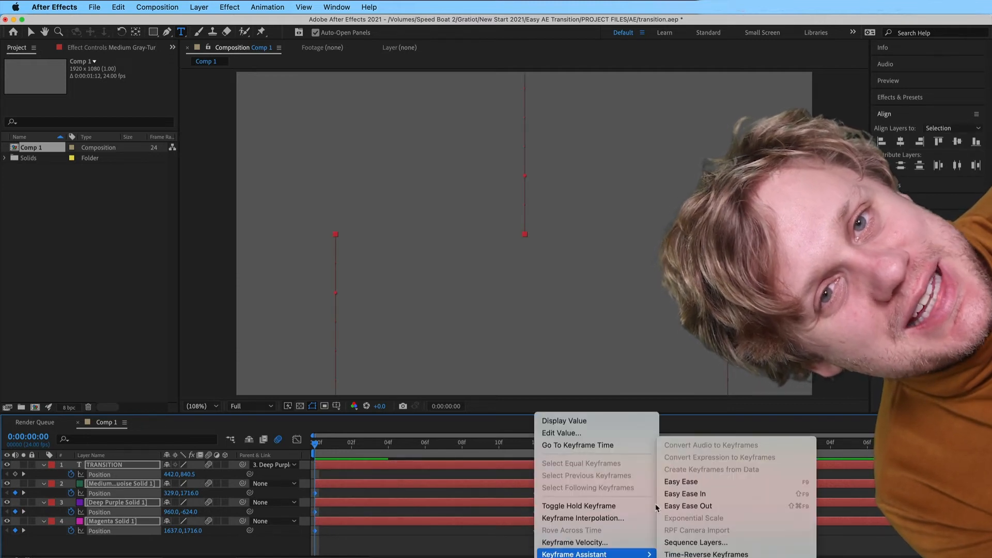
left_click(692, 483)
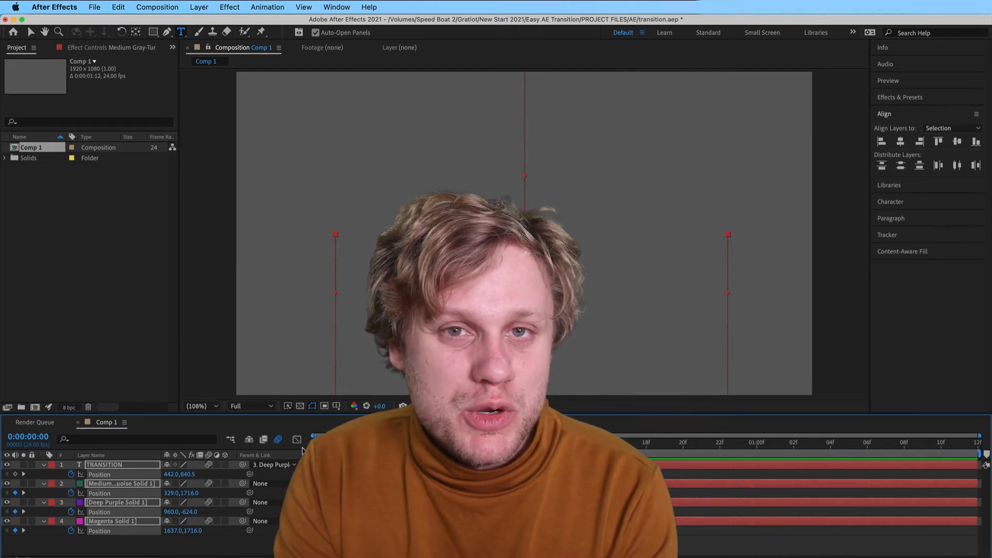
key("space")
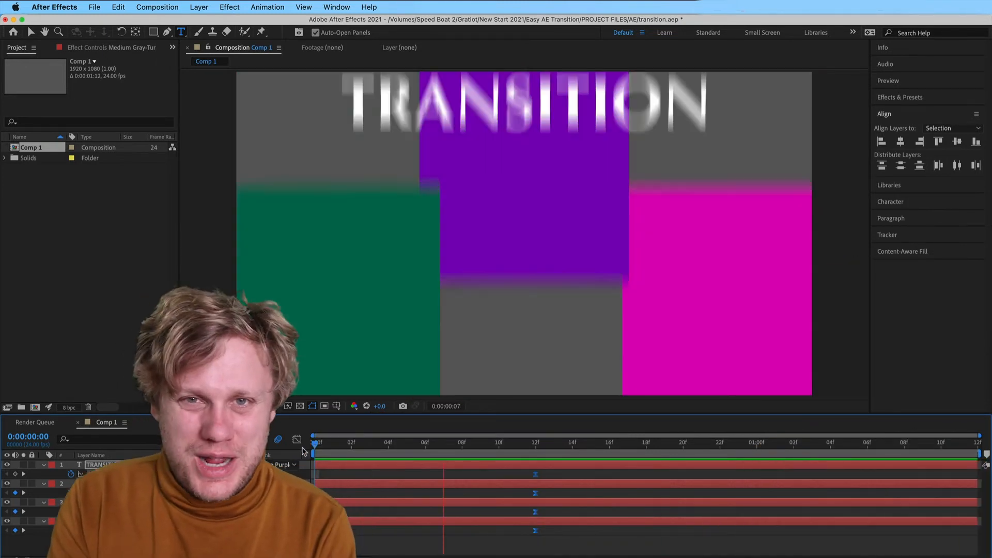
key("space")
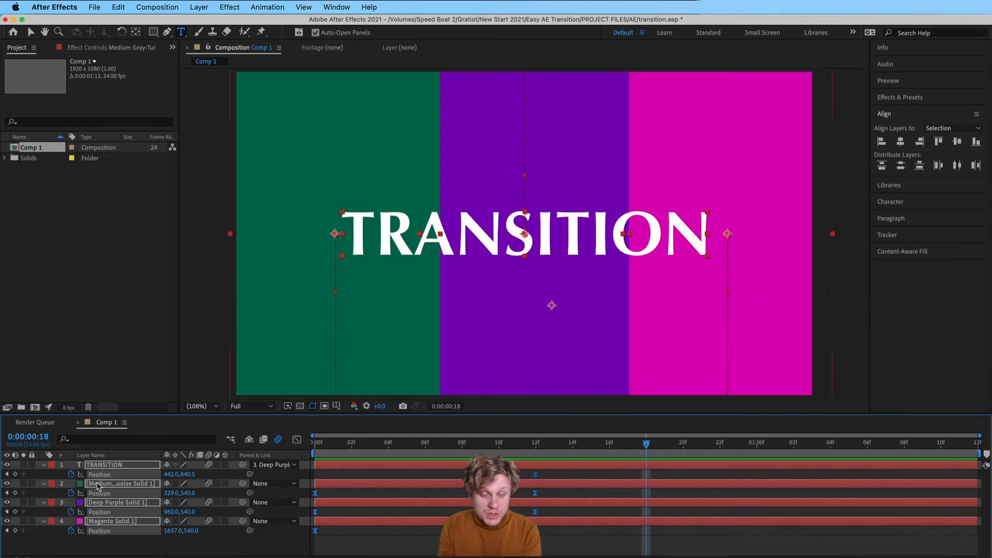
Pre-compose the four layers as Comp 2 with all attributes moved, and return to the start of Comp 1
right_click(97, 486)
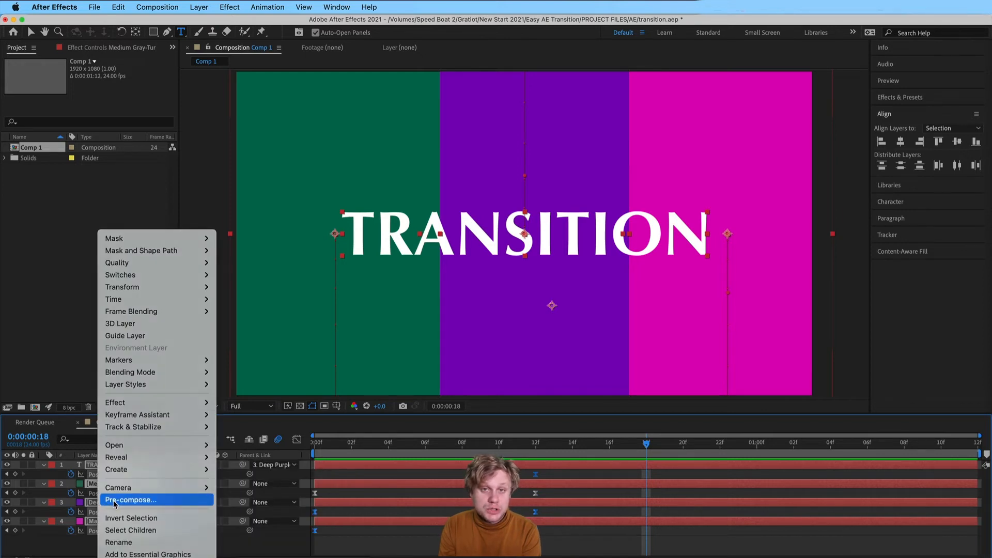
left_click(115, 501)
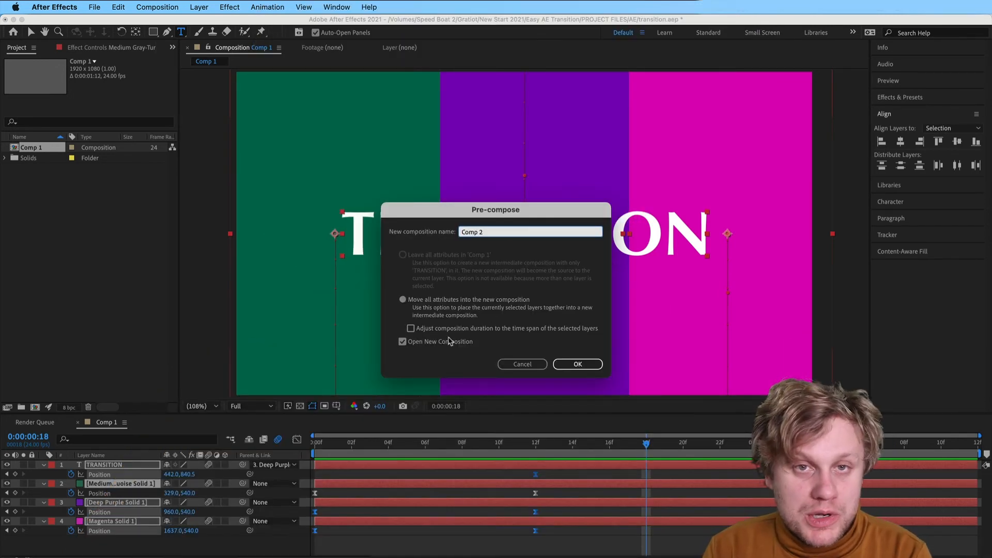
left_click(579, 363)
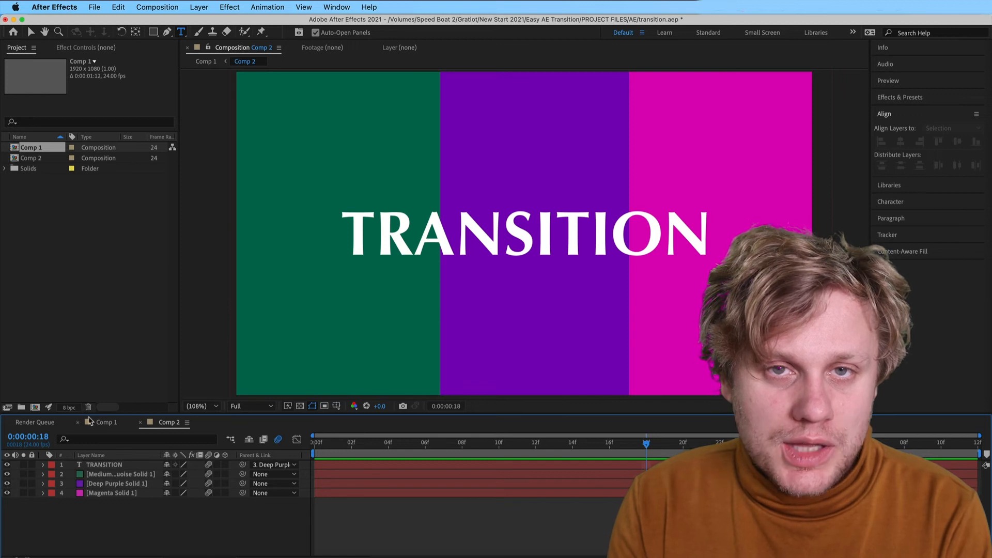
left_click(104, 423)
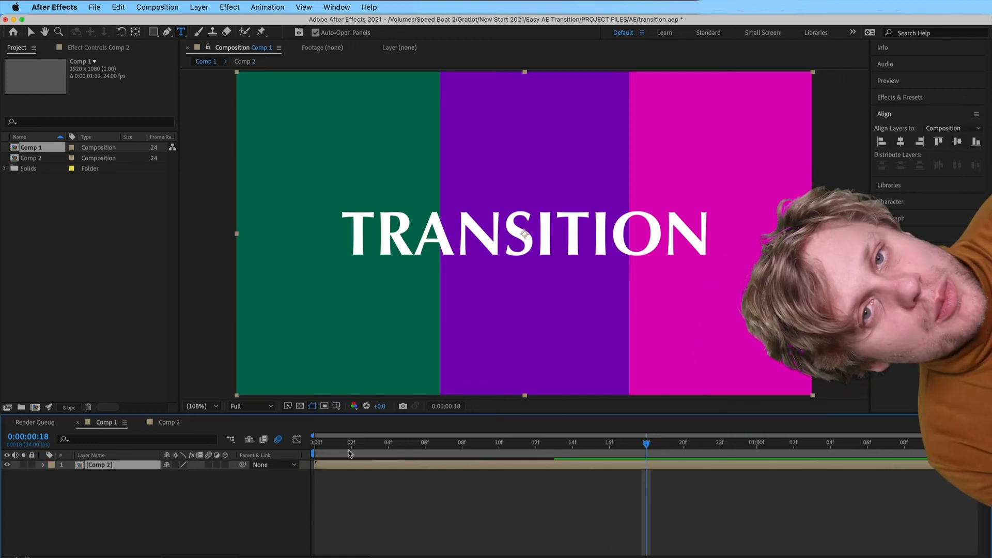
left_click_drag(347, 454, 300, 446)
Set Comp 1's duration to 0:00:03:01 and extend the visible timeline range to its full length
left_click(158, 7)
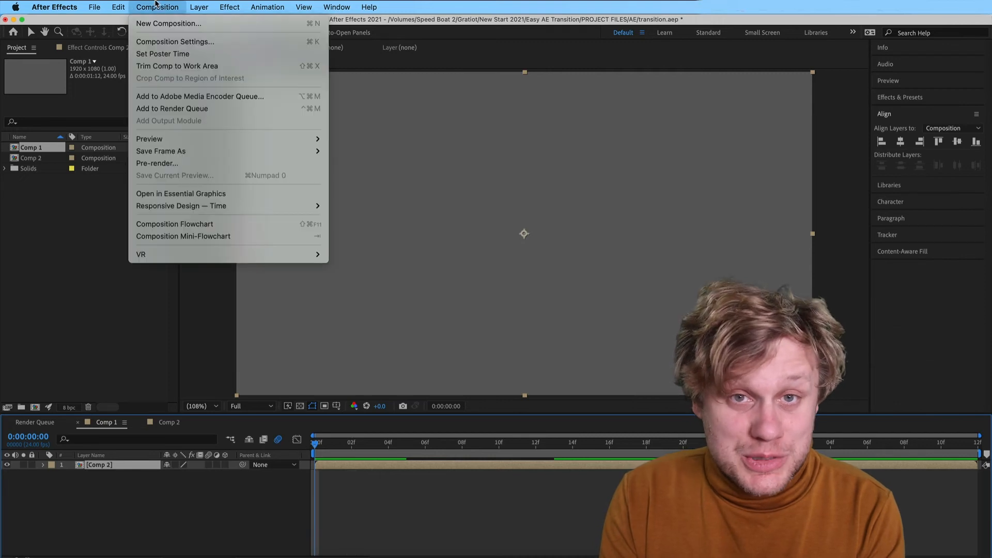
left_click(162, 44)
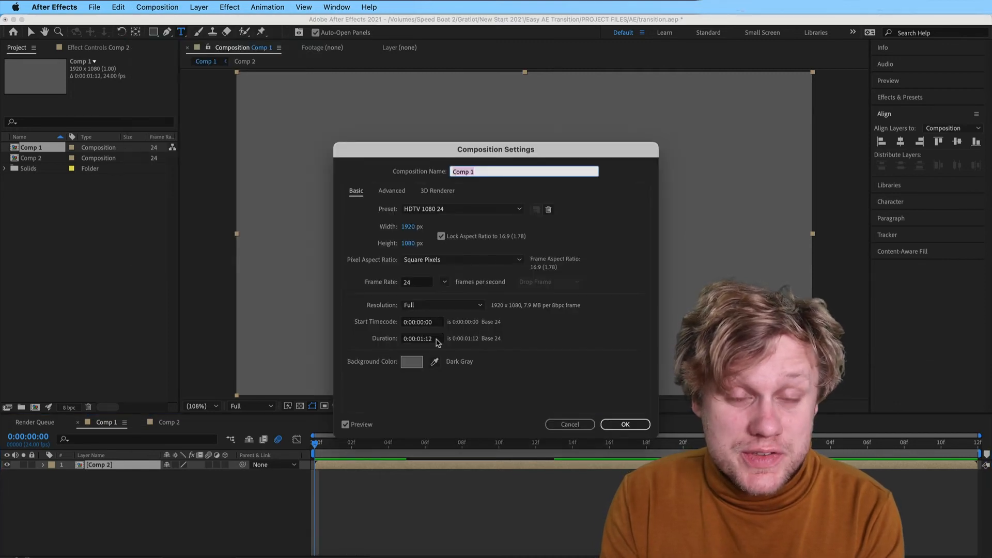
key("BackSpace")
key("BackSpace")
key("BackSpace")
type(":01")
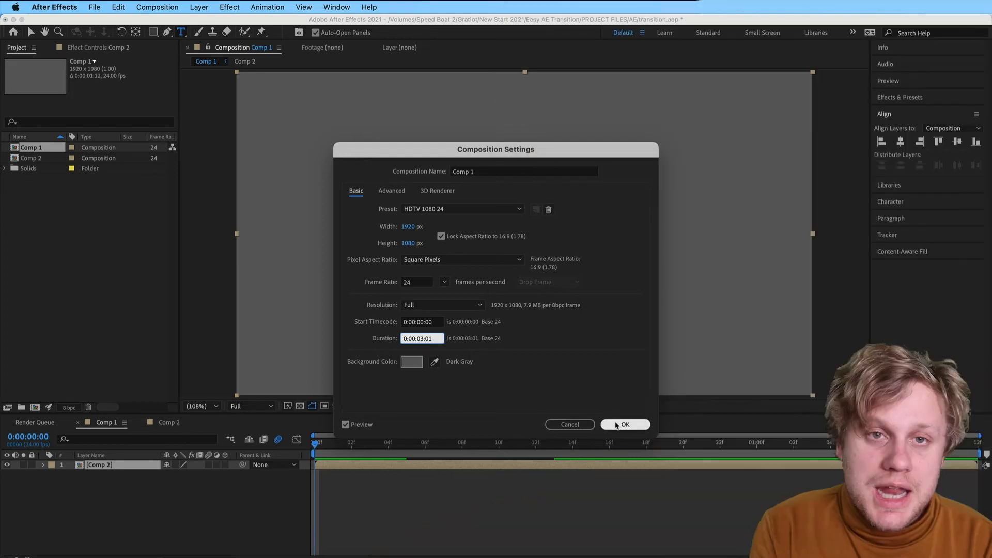
left_click(616, 423)
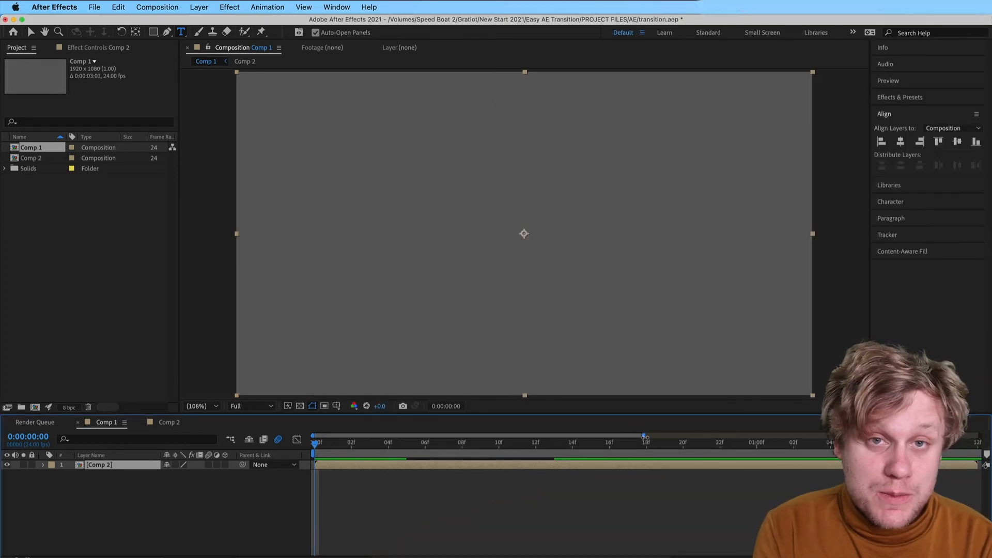
left_click_drag(645, 436, 990, 436)
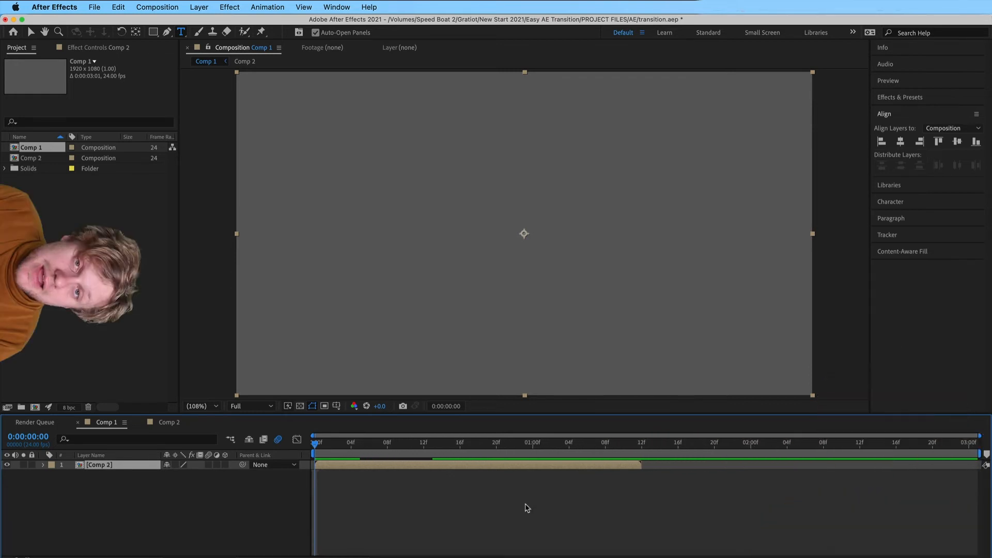
Duplicate the Comp 2 layer, place the lower copy directly after the first at 0:00:01:12, and preview the sequence
left_click(281, 492)
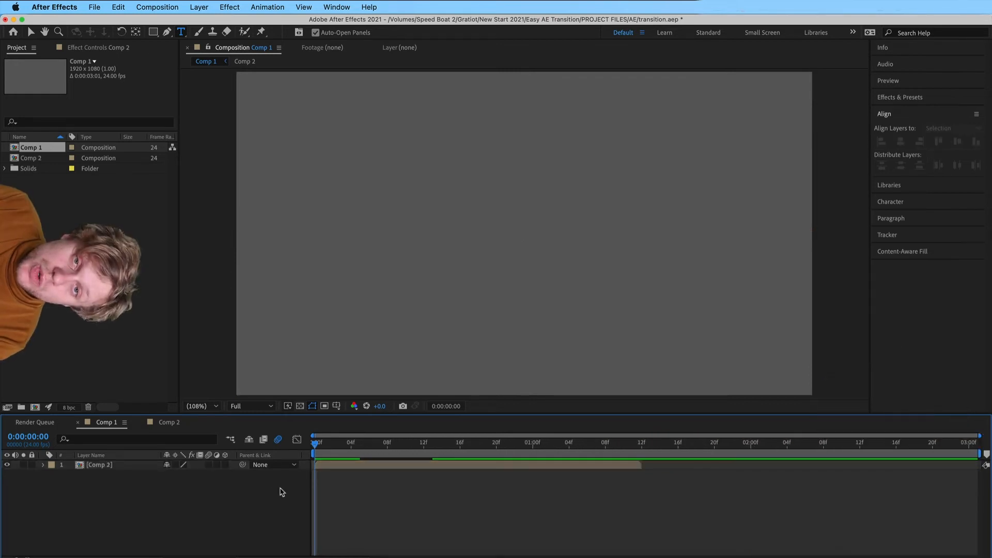
left_click(138, 466)
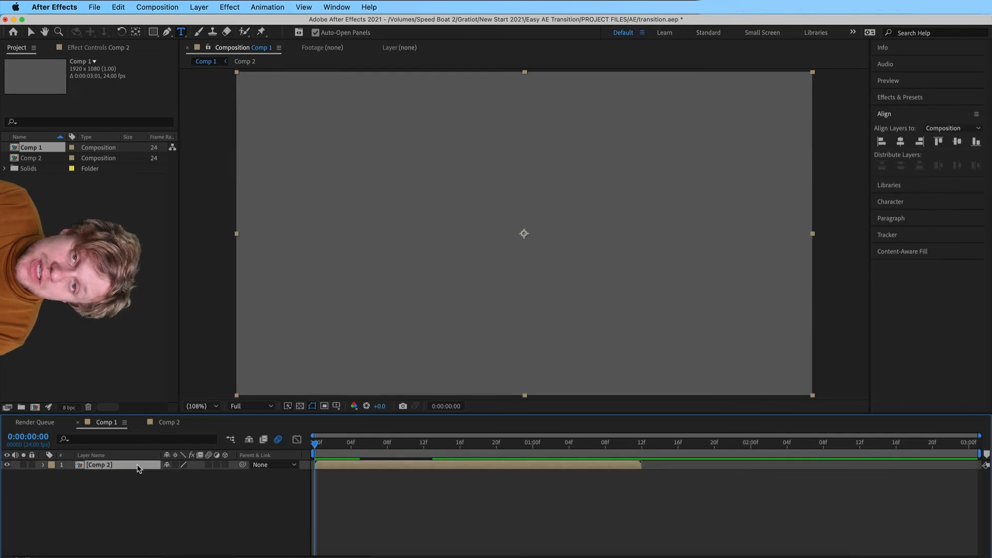
key("super+d")
double_click(341, 478)
left_click(106, 423)
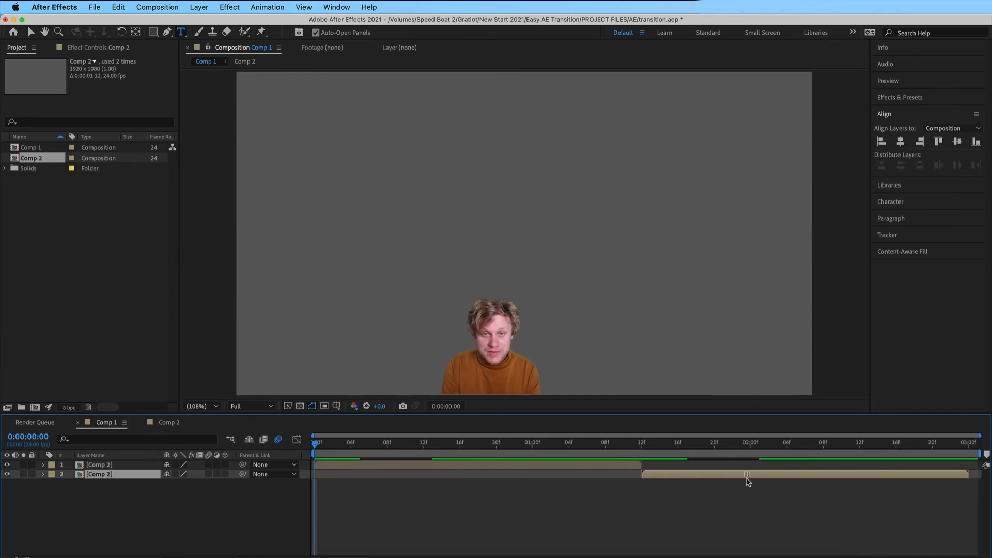
key("space")
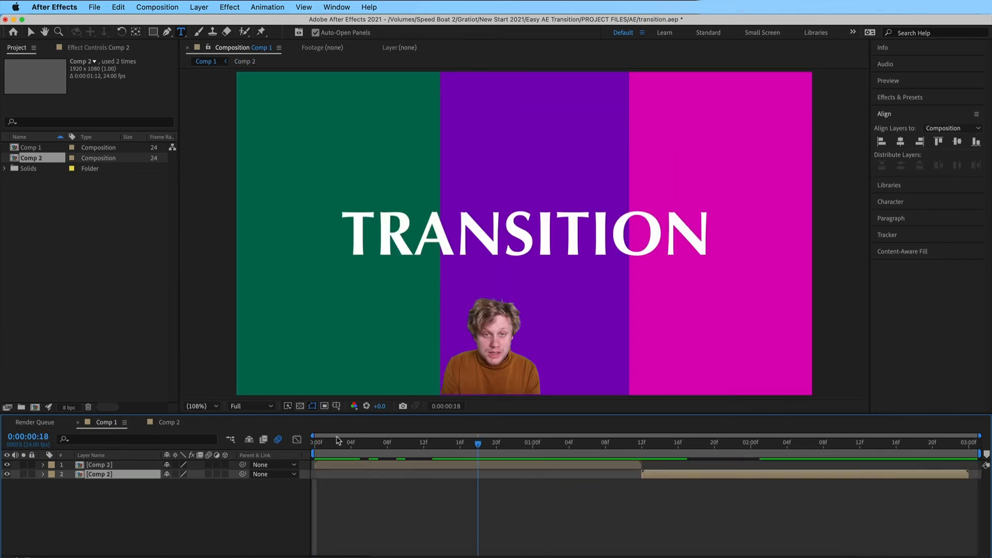
key("space")
Time-reverse the second Comp 2 layer and preview the complete transition
right_click(776, 478)
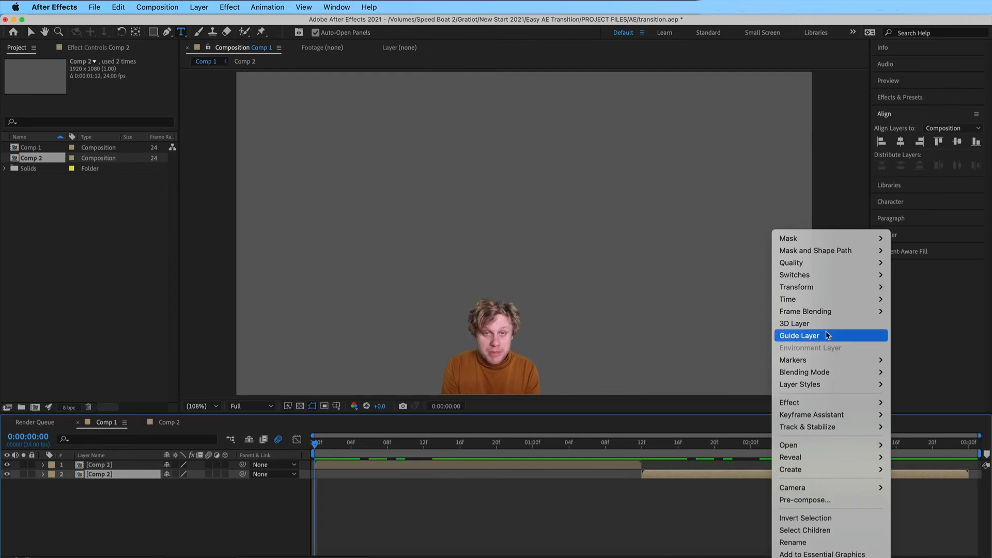
mouse_move(806, 300)
left_click(733, 312)
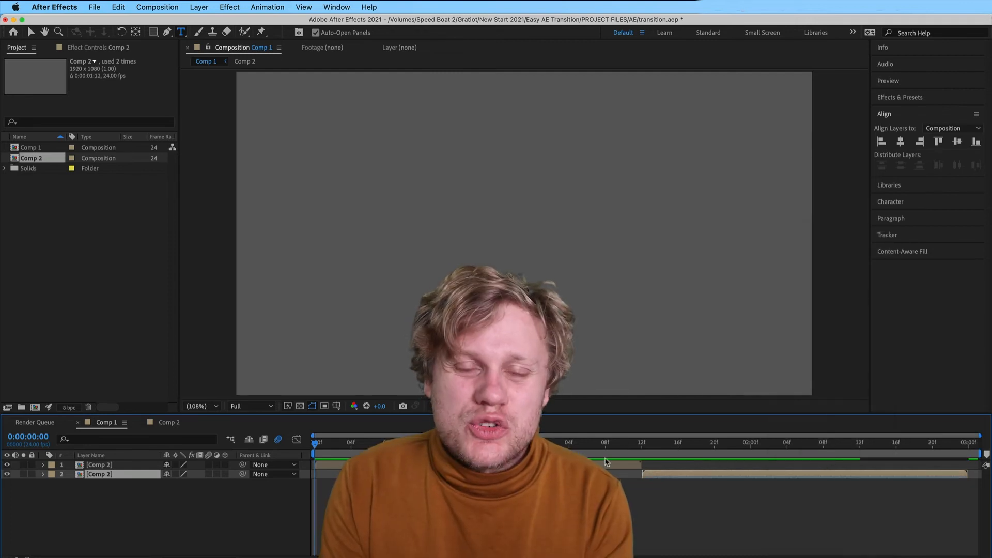
key("space")
key("space")
key("space")
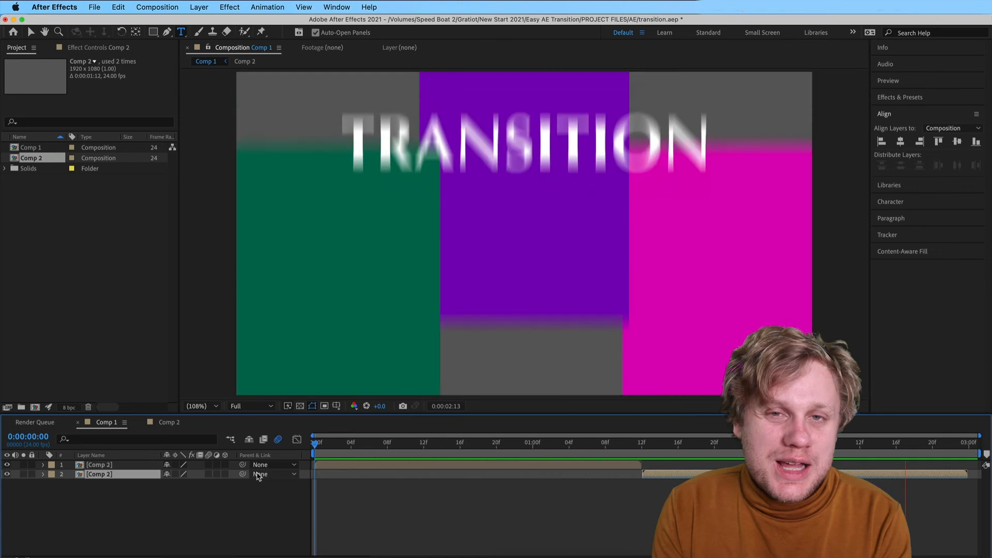
Add Comp 1 to the render queue and set its QuickTime output channels to RGB + Alpha
left_click(94, 7)
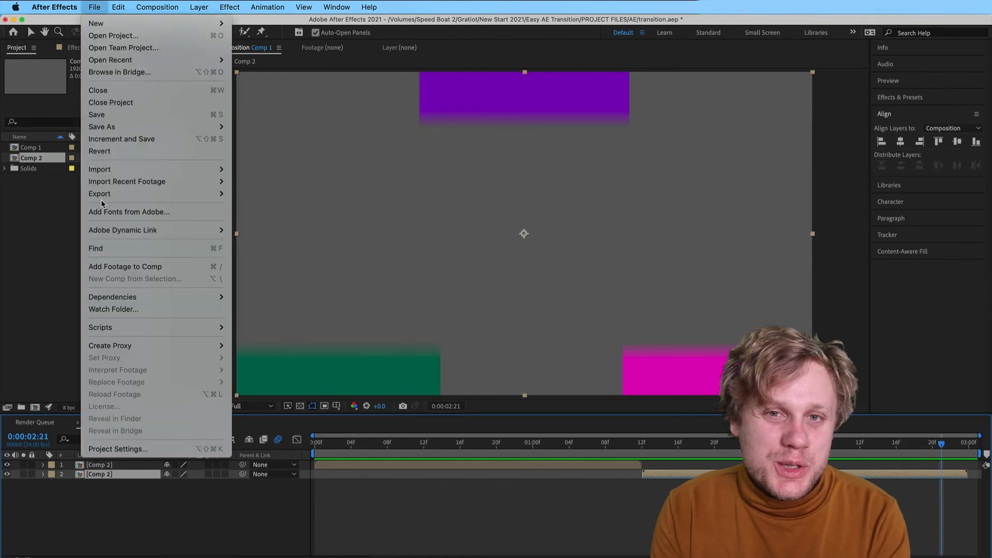
mouse_move(156, 191)
left_click(273, 205)
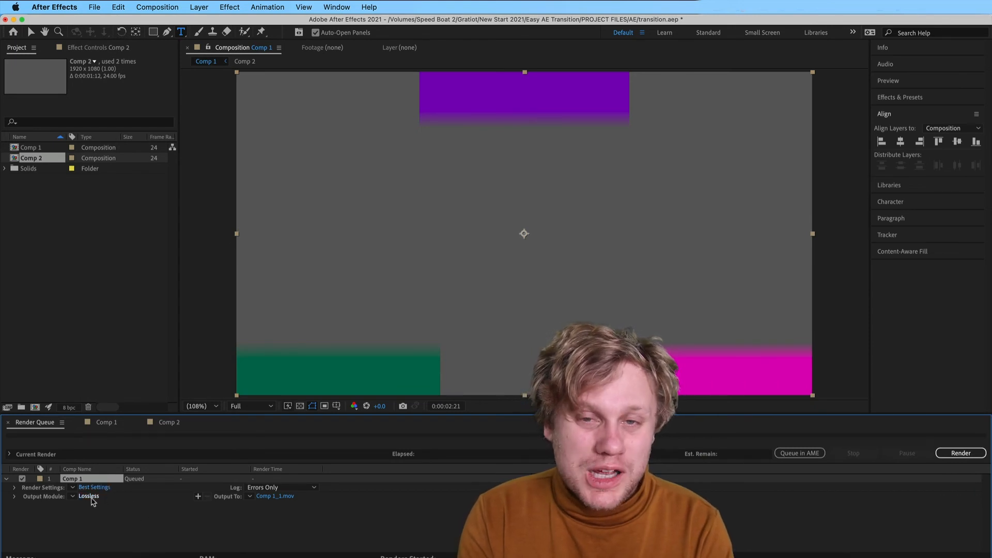
left_click(92, 497)
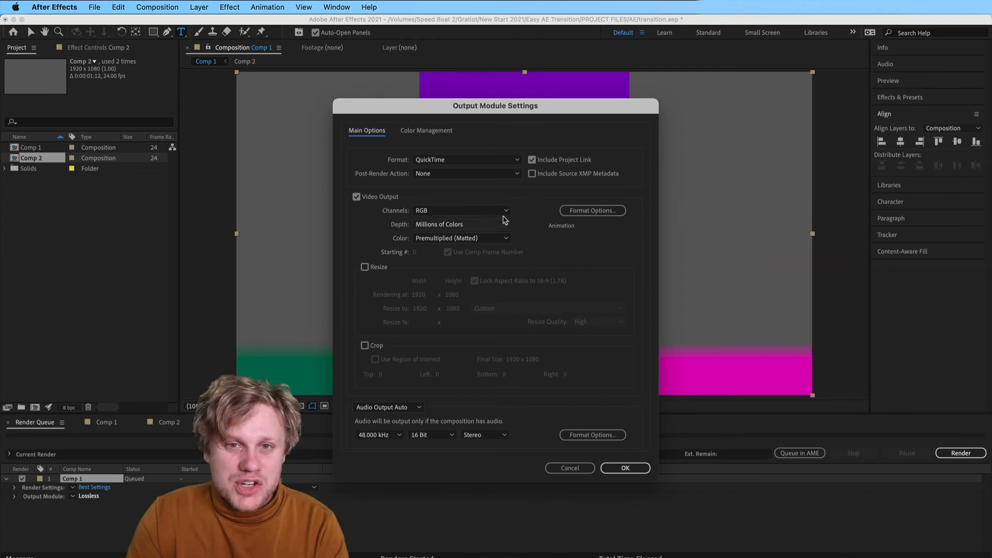
left_click(505, 212)
left_click(488, 247)
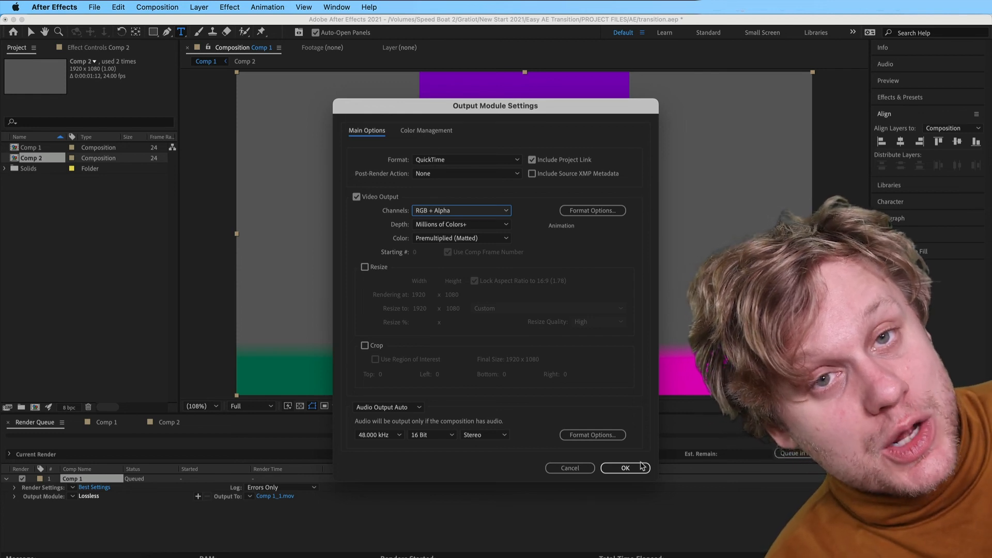
left_click(639, 469)
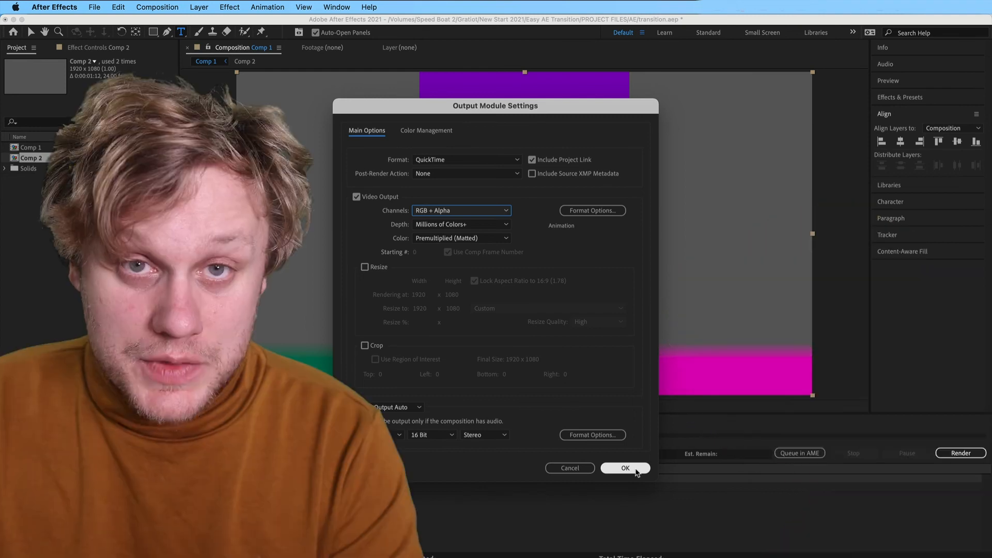
left_click(625, 469)
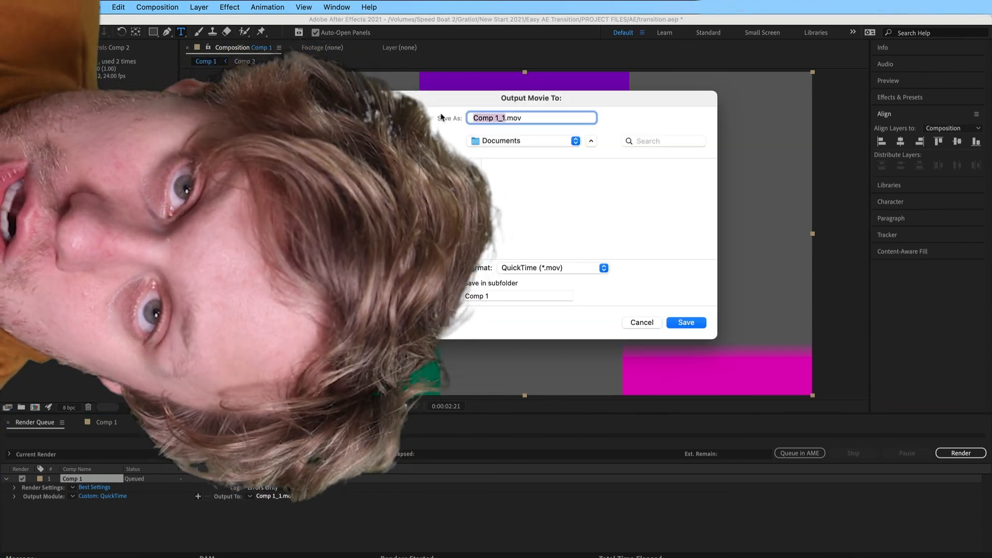
Name the output movie Special.mov
type("Special")
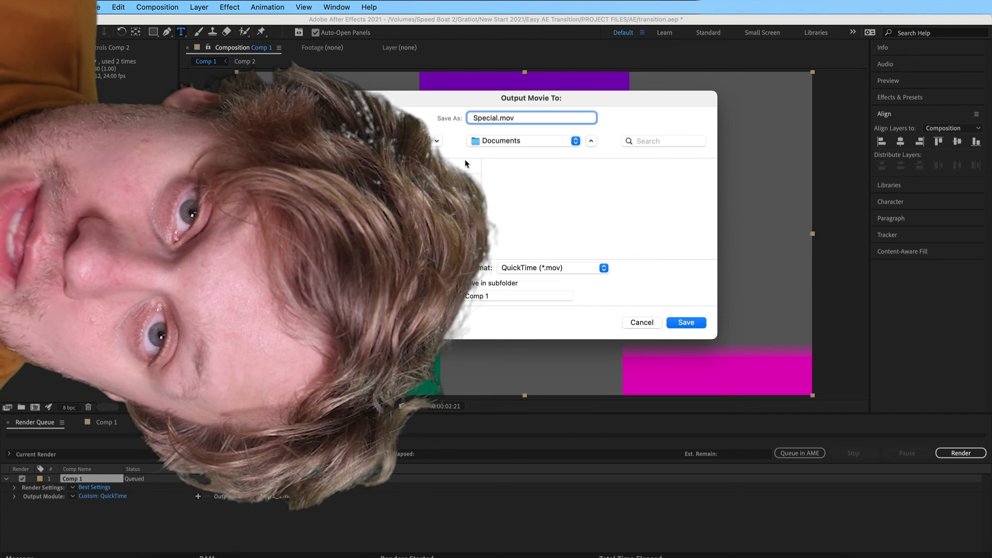